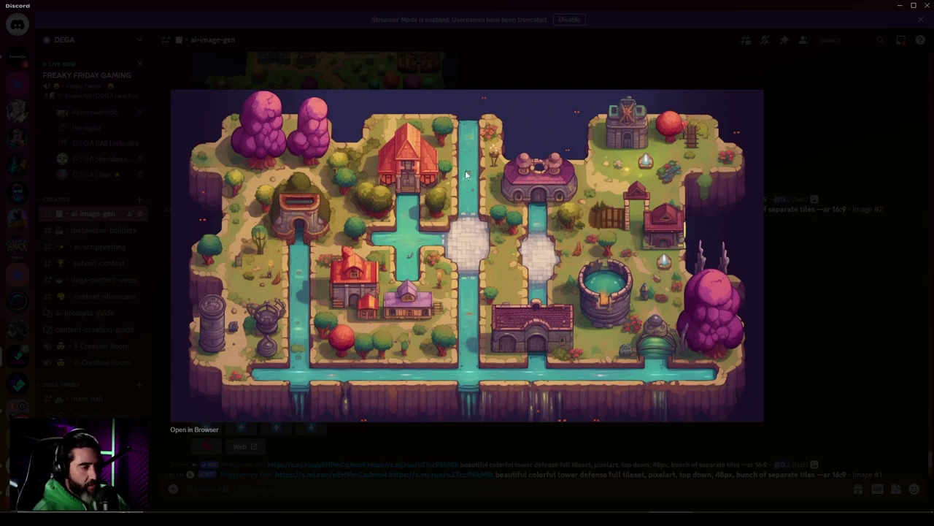
# Step: Copy the generated pixel-art island map image from Discord
pyautogui.rightClick(567, 184)
pyautogui.click(588, 192)
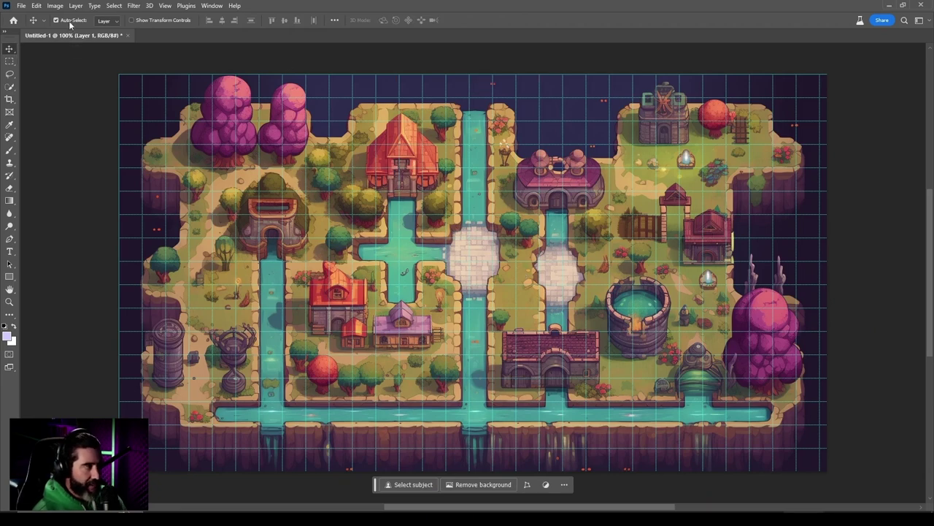
# Step: Resize the island map image in Image Size to a width of 2592 pixels
pyautogui.click(55, 5)
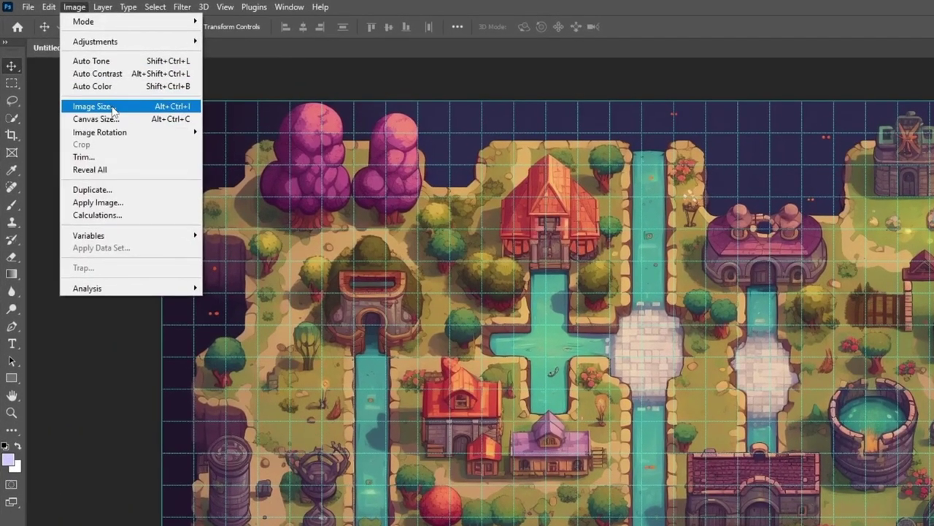
pyautogui.click(92, 107)
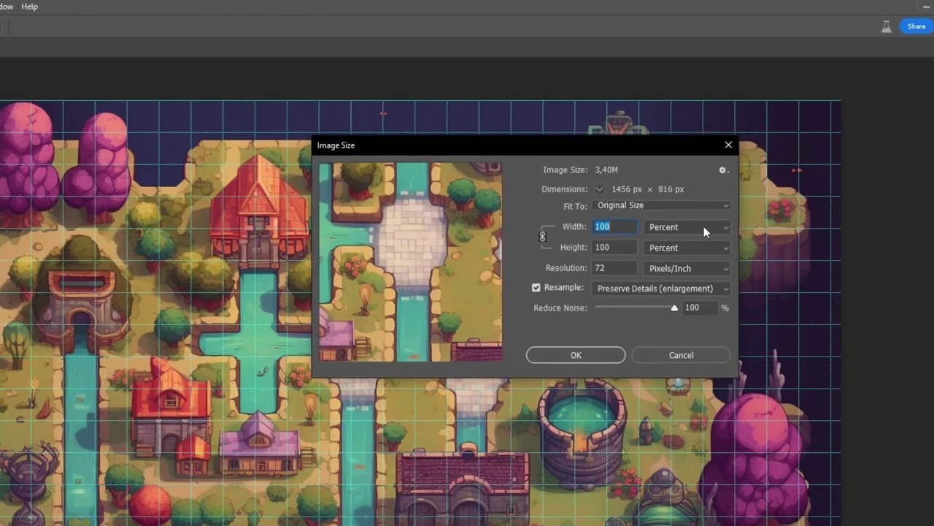
pyautogui.click(671, 226)
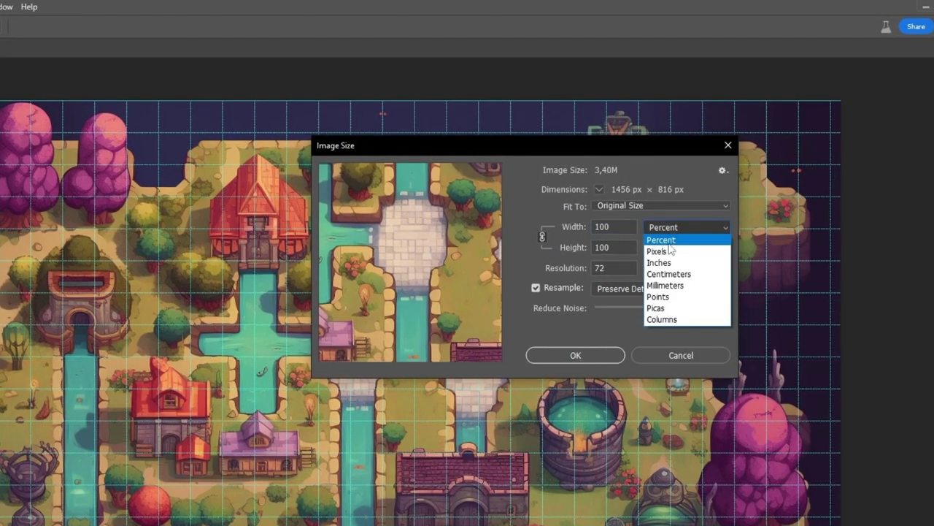
pyautogui.click(667, 250)
pyautogui.doubleClick(628, 228)
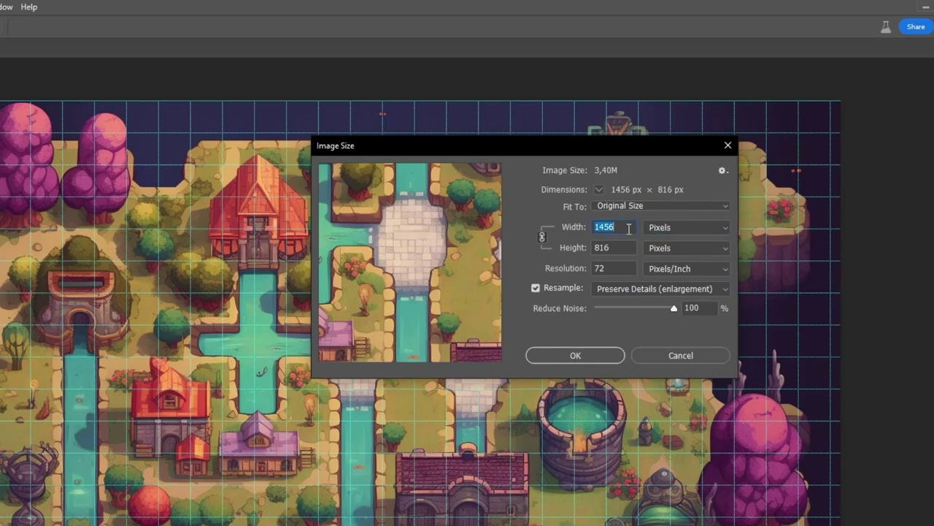
pyautogui.write('2592')
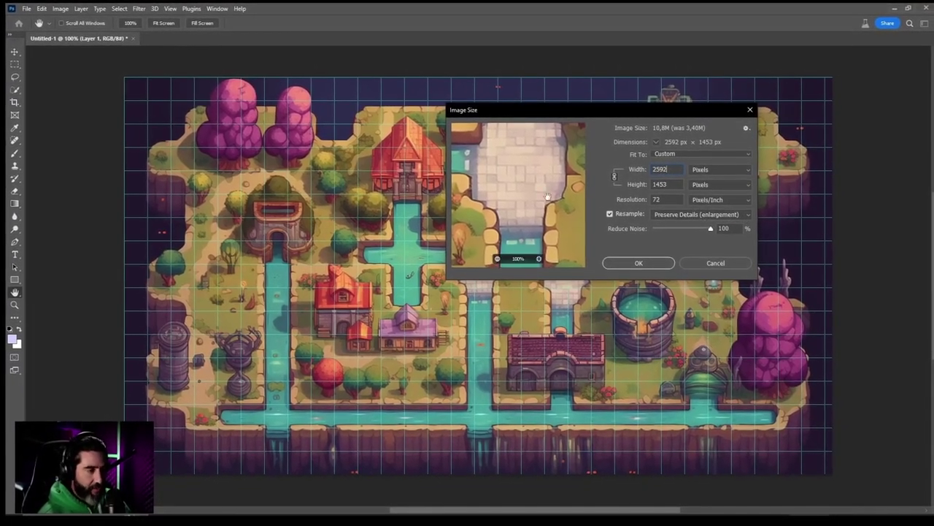
pyautogui.moveTo(548, 195)
pyautogui.mouseDown()
pyautogui.moveTo(545, 219)
pyautogui.moveTo(541, 191)
pyautogui.mouseUp()
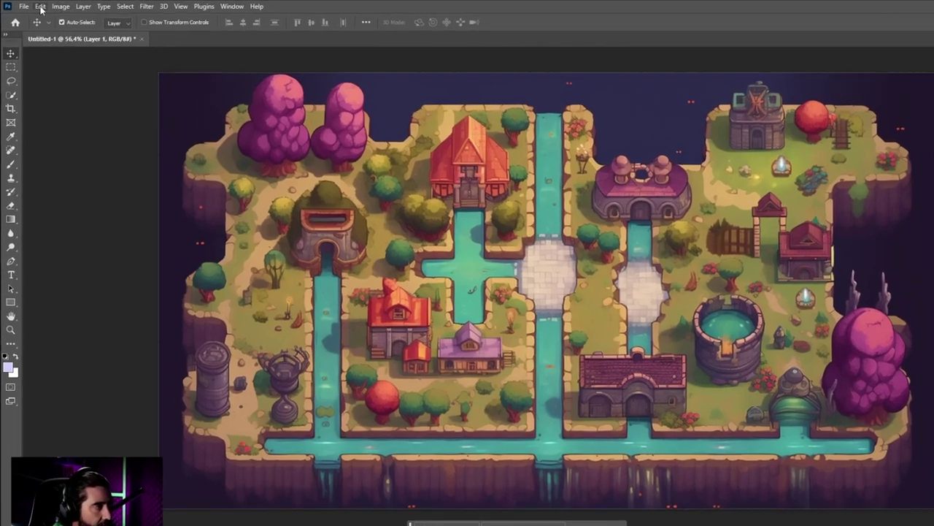
# Step: Set the Photoshop grid to Light Red dashed lines with 48-pixel gridline spacing
pyautogui.click(35, 5)
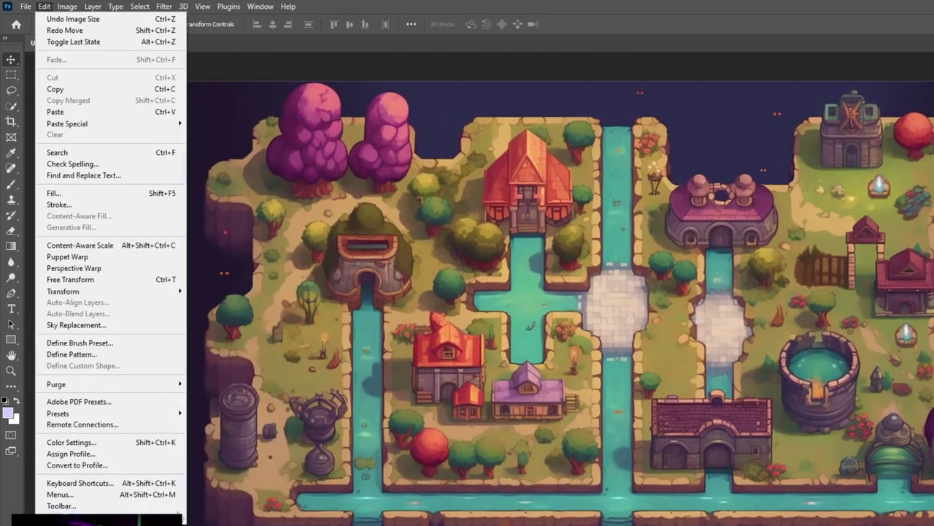
pyautogui.moveTo(109, 516)
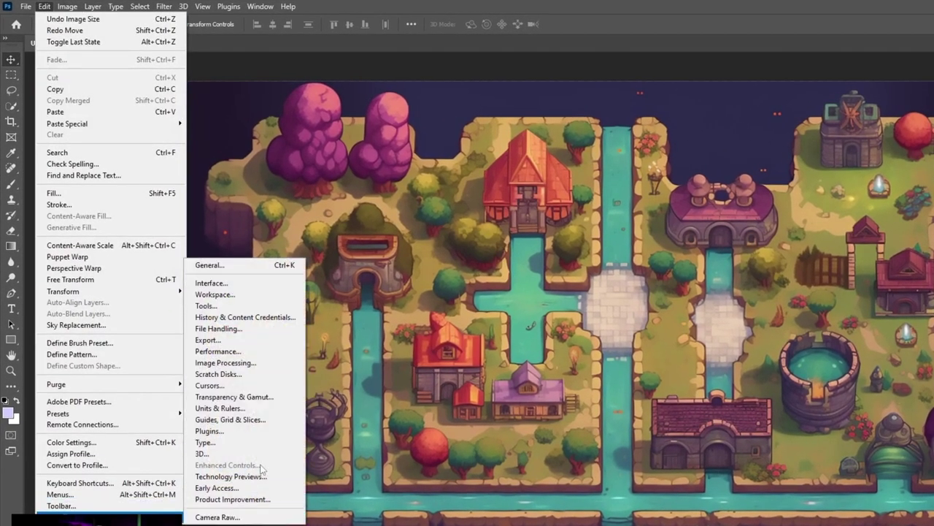
pyautogui.click(248, 422)
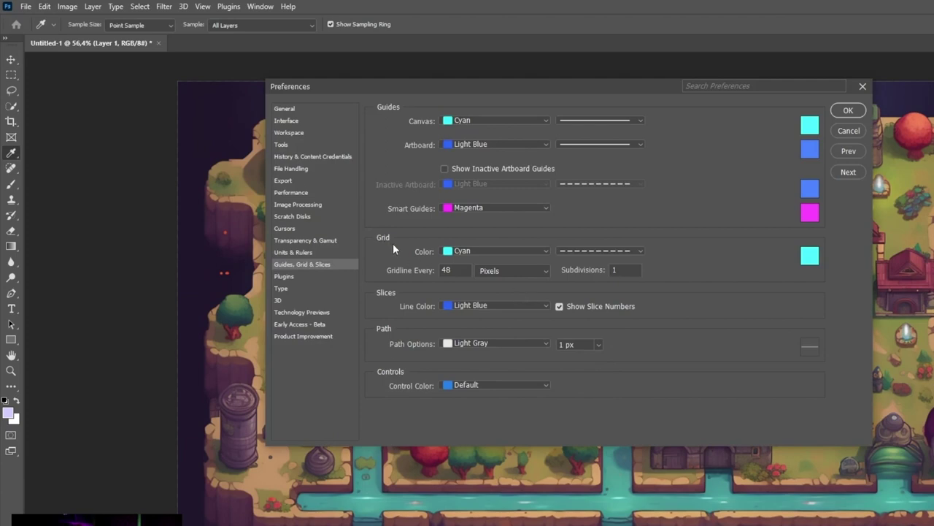
pyautogui.click(467, 253)
pyautogui.click(478, 296)
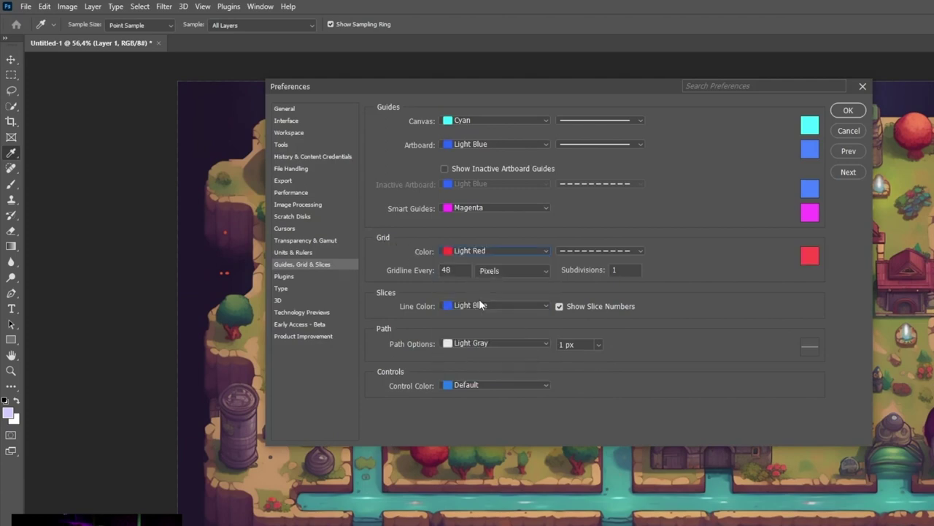
pyautogui.click(621, 250)
pyautogui.click(589, 284)
pyautogui.click(595, 250)
pyautogui.click(600, 272)
pyautogui.moveTo(452, 271); pyautogui.dragTo(439, 272)
# Step: Set Image Interpolation to Bicubic (best for smooth gradients) and apply the preferences
pyautogui.click(284, 108)
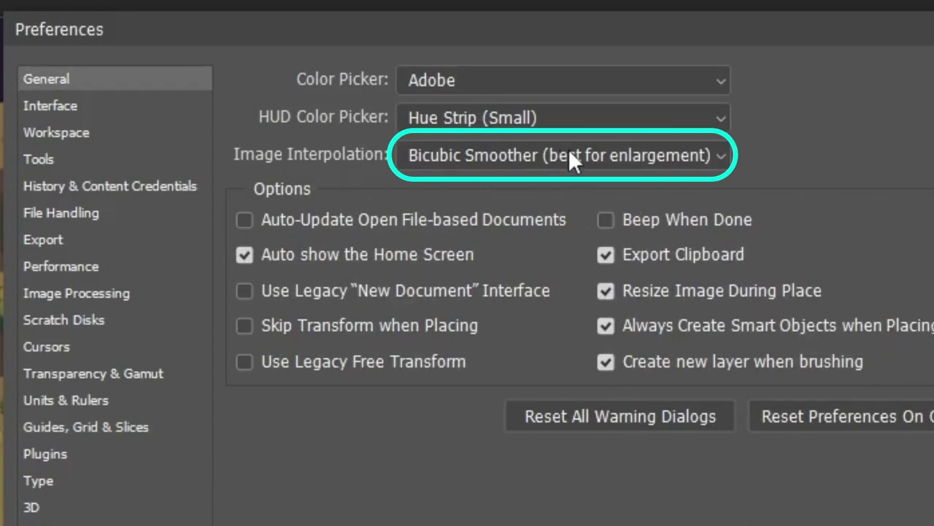
pyautogui.click(490, 156)
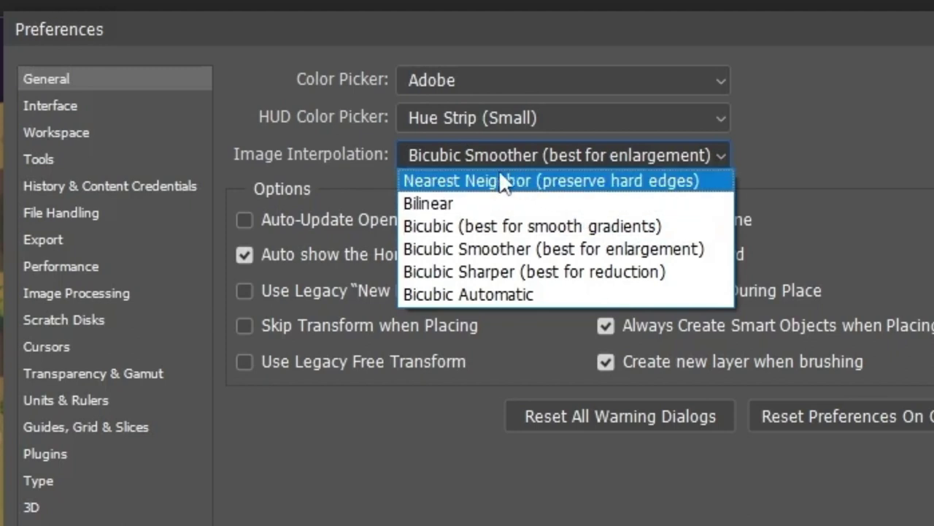
pyautogui.click(434, 179)
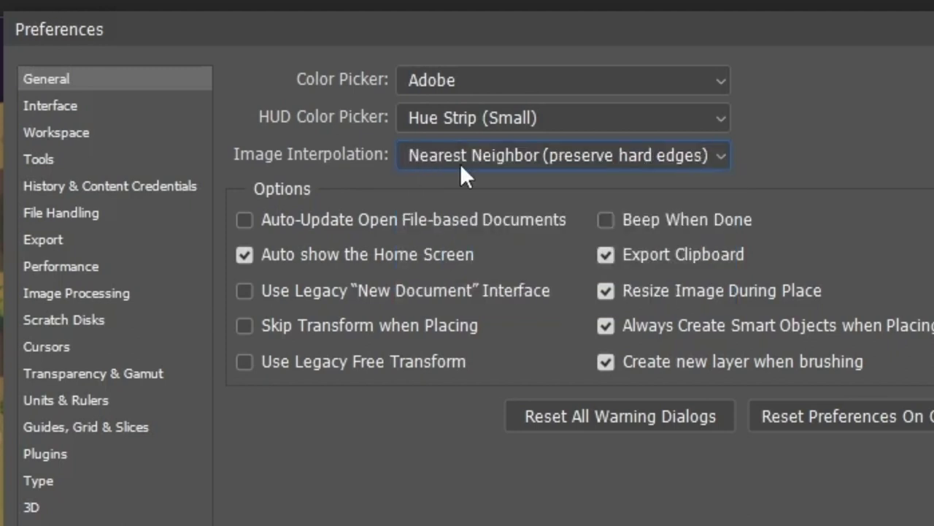
pyautogui.click(699, 155)
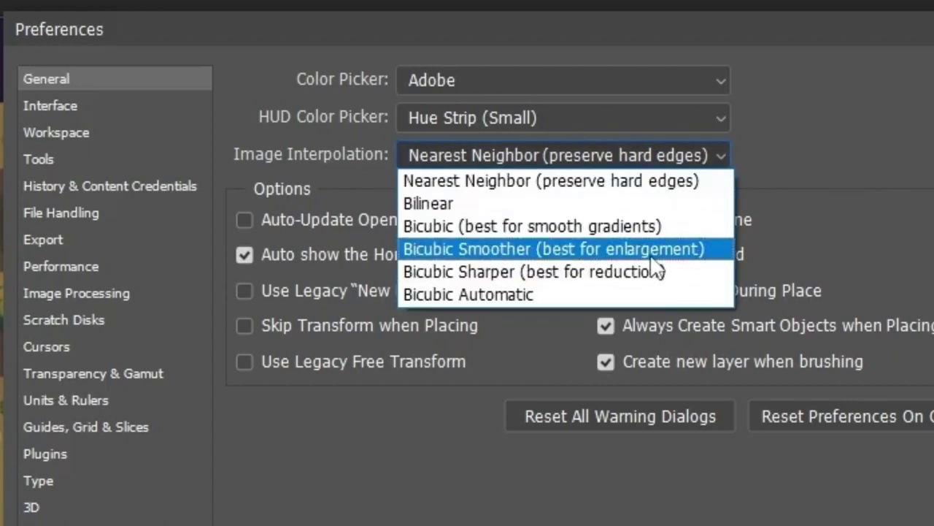
pyautogui.click(552, 226)
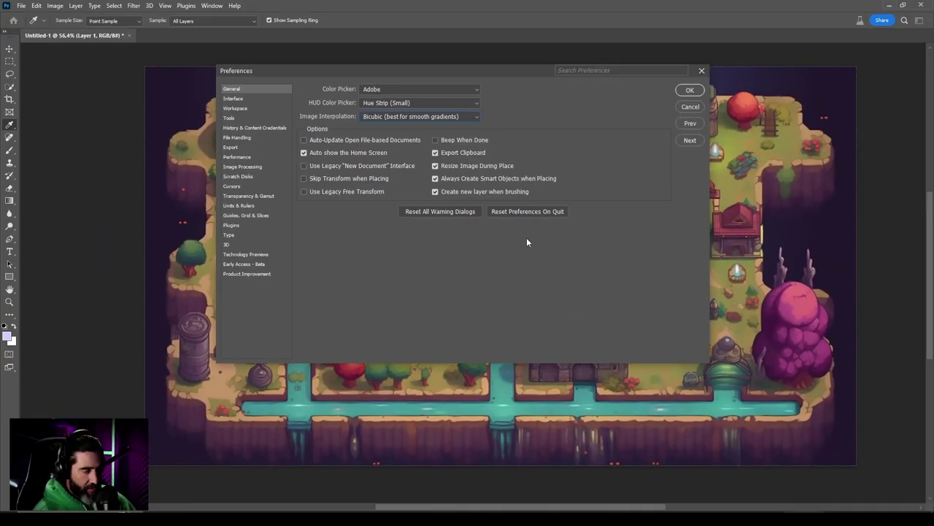
pyautogui.click(690, 90)
pyautogui.press('v')
pyautogui.click(165, 5)
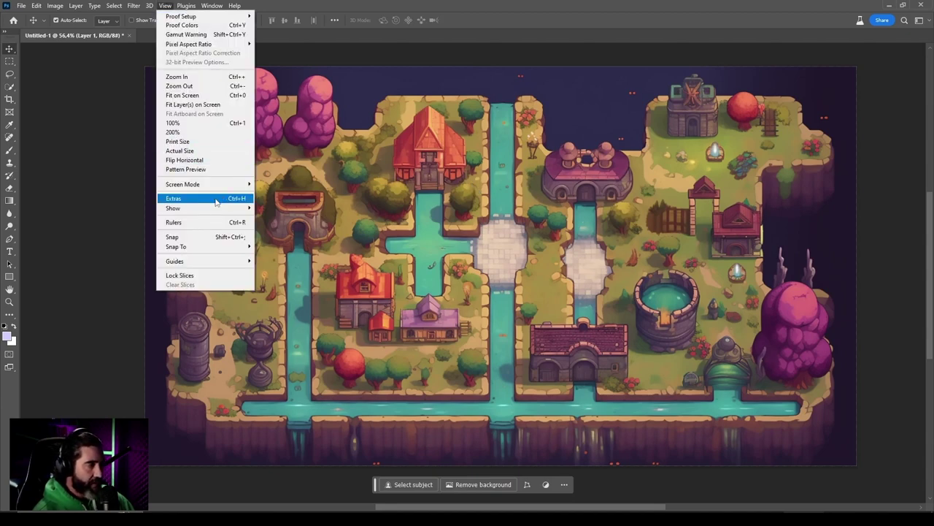
pyautogui.click(216, 200)
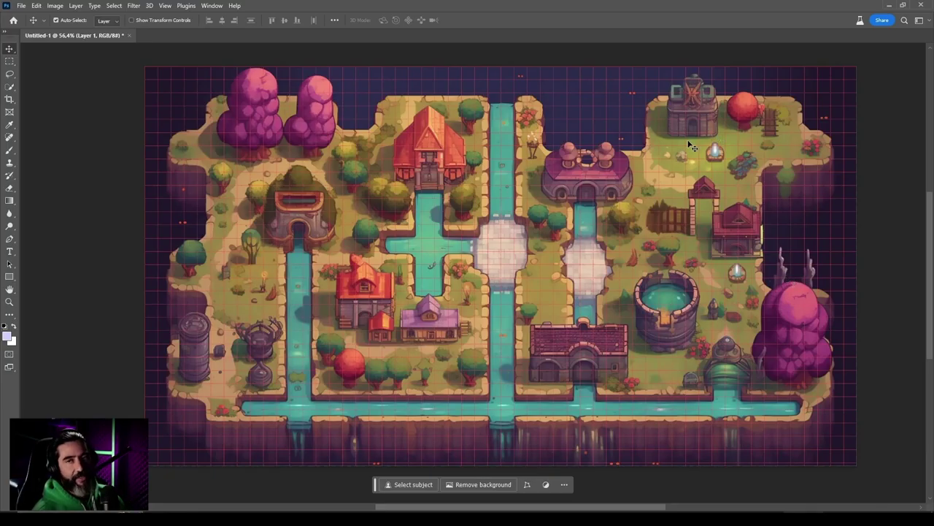
pyautogui.click(164, 5)
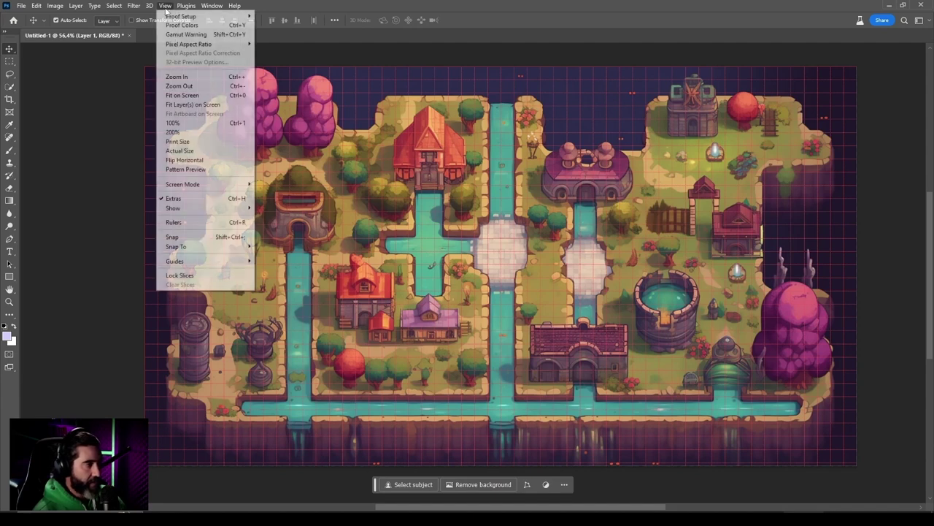
pyautogui.click(192, 200)
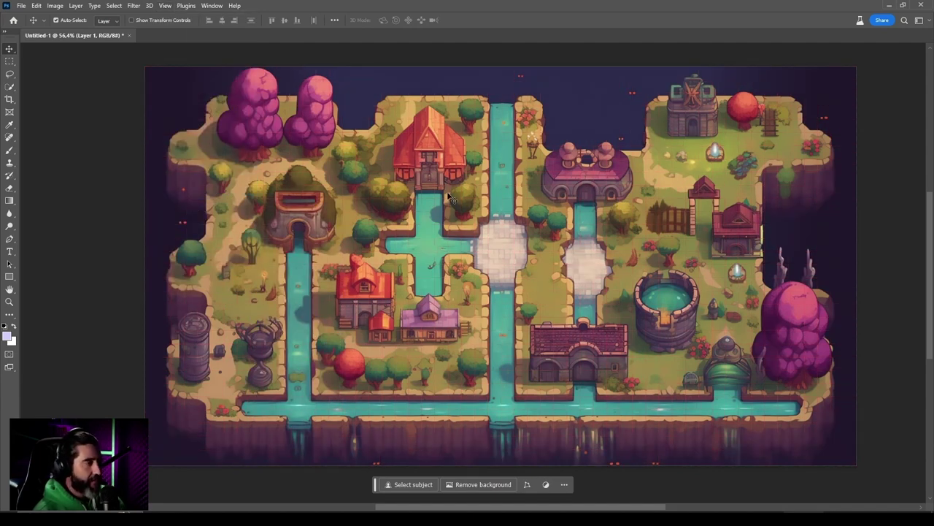
pyautogui.click(10, 86)
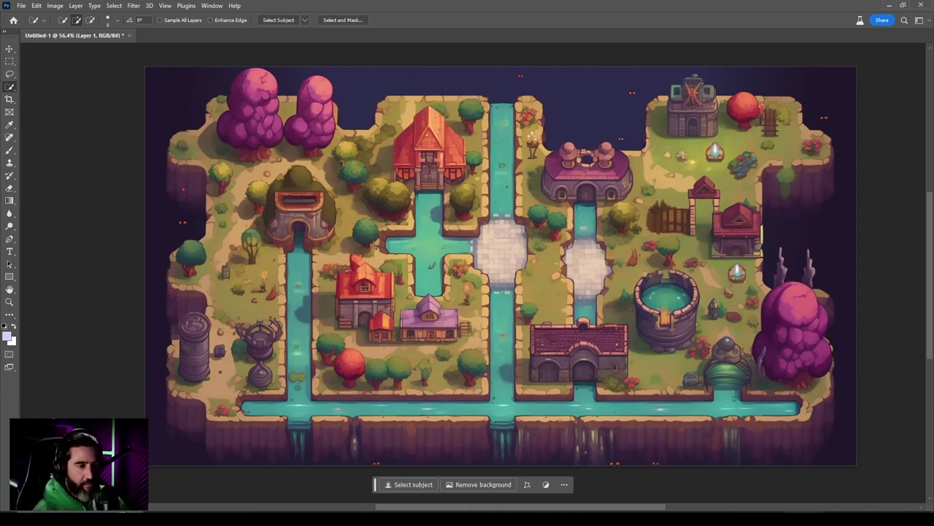
# Step: Quick-select the non-grass areas of the map, starting with the two pink trees
pyautogui.rightClick(9, 91)
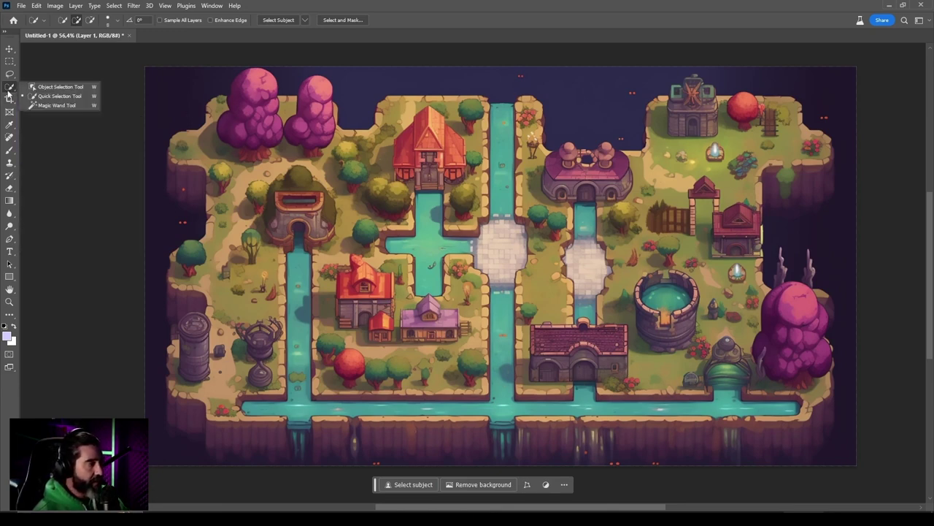
pyautogui.click(54, 96)
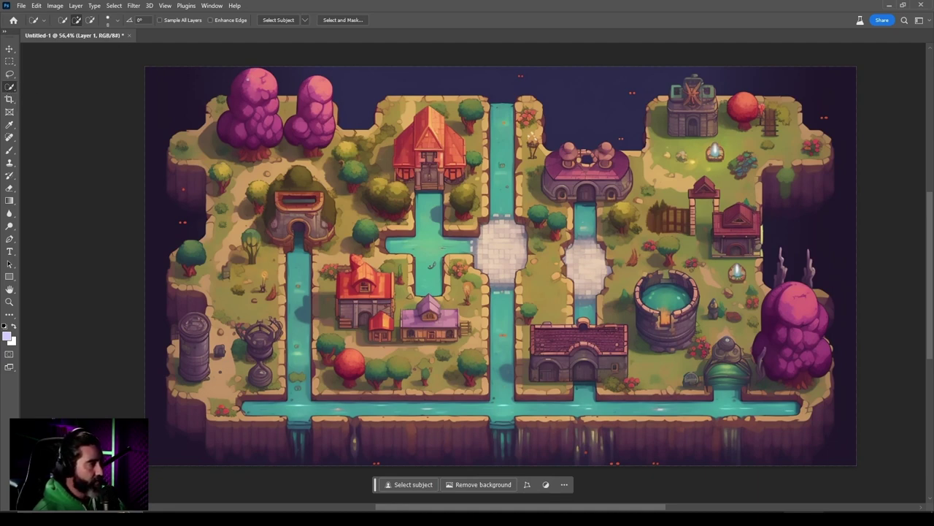
pyautogui.moveTo(245, 80); pyautogui.dragTo(247, 138)
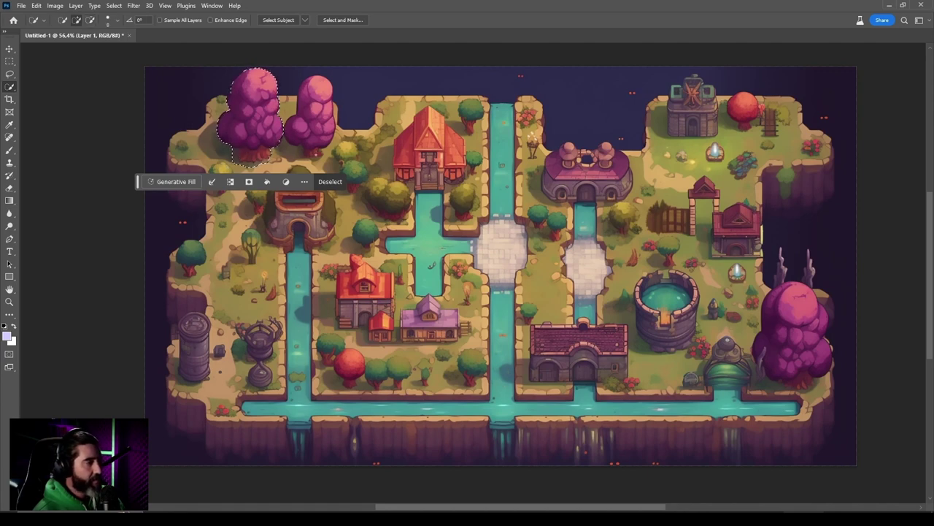
pyautogui.click(312, 110)
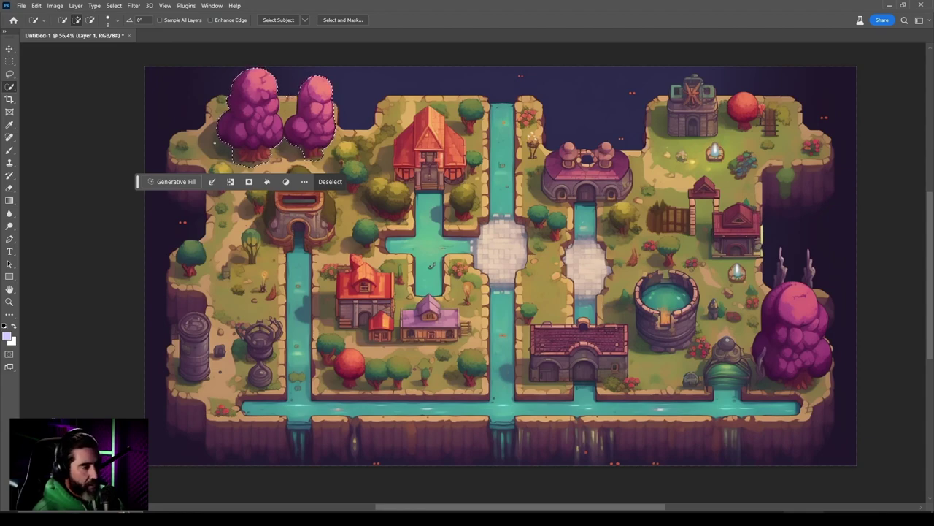
pyautogui.scroll(-2, 546, 265)
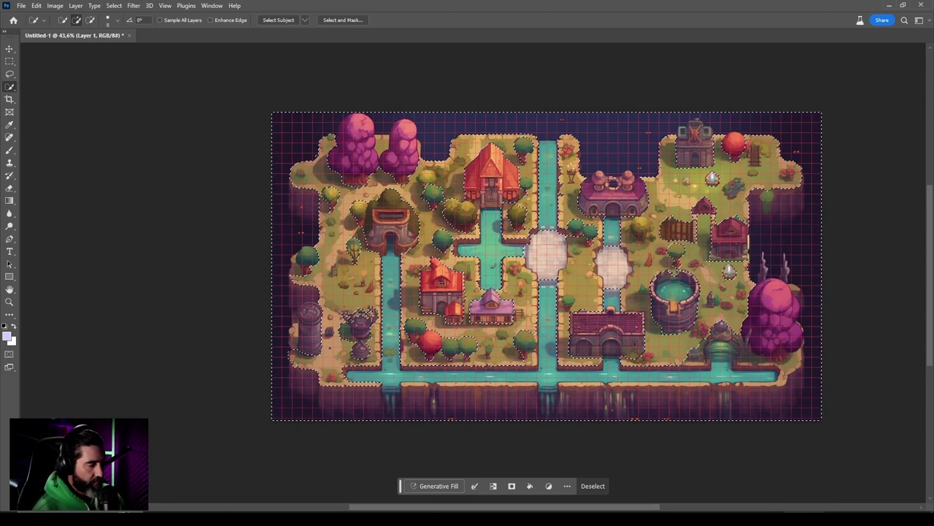
# Step: Delete the selected areas to leave the terrain cut-out, comparing it against the full map
pyautogui.press('Delete')
pyautogui.hotkey('ctrl', 'd')
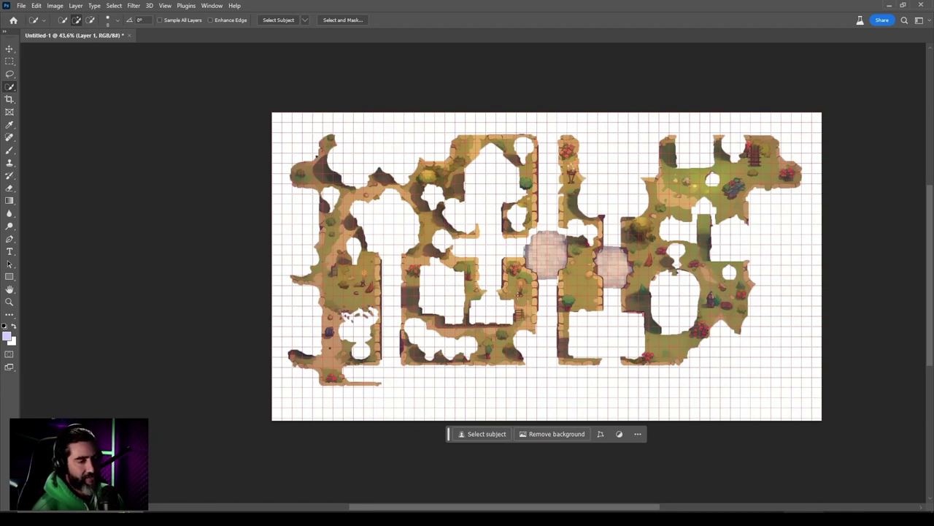
pyautogui.hotkey('ctrl', 'z')
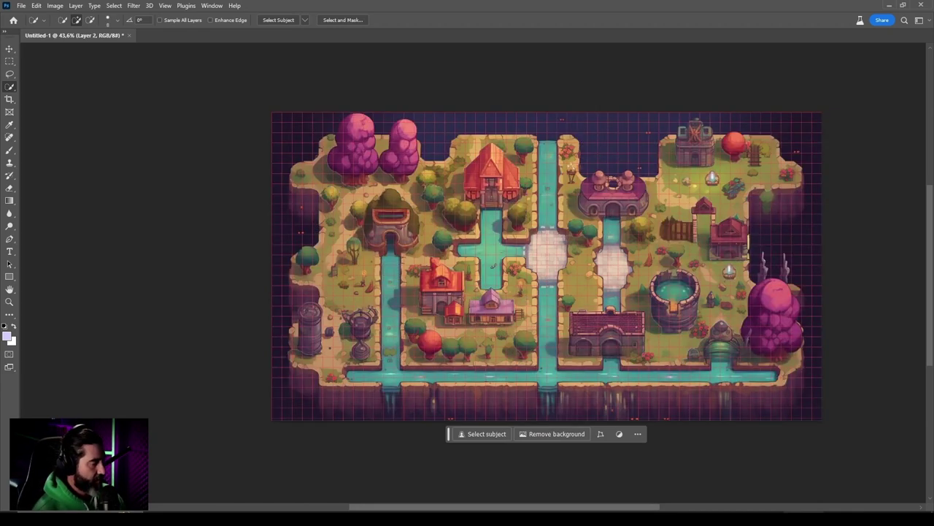
pyautogui.hotkey('ctrl', 'shift', 'z')
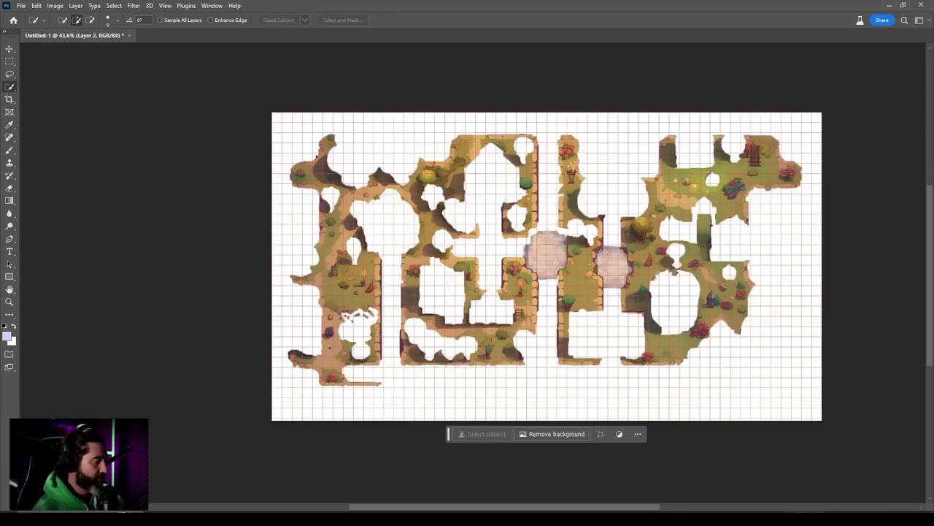
pyautogui.hotkey('ctrl', 'z')
pyautogui.hotkey('ctrl', 'shift', 'z')
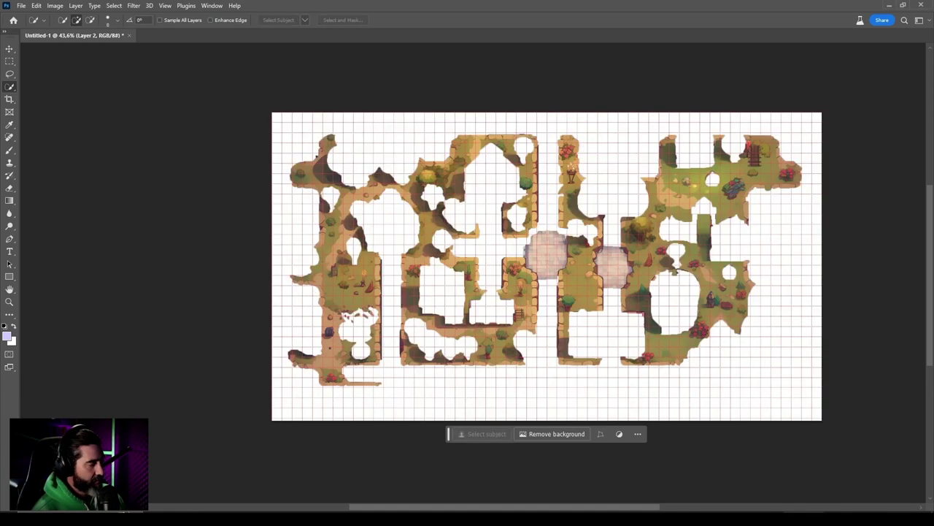
pyautogui.hotkey('ctrl', 'z')
pyautogui.hotkey('ctrl', 'shift', 'z')
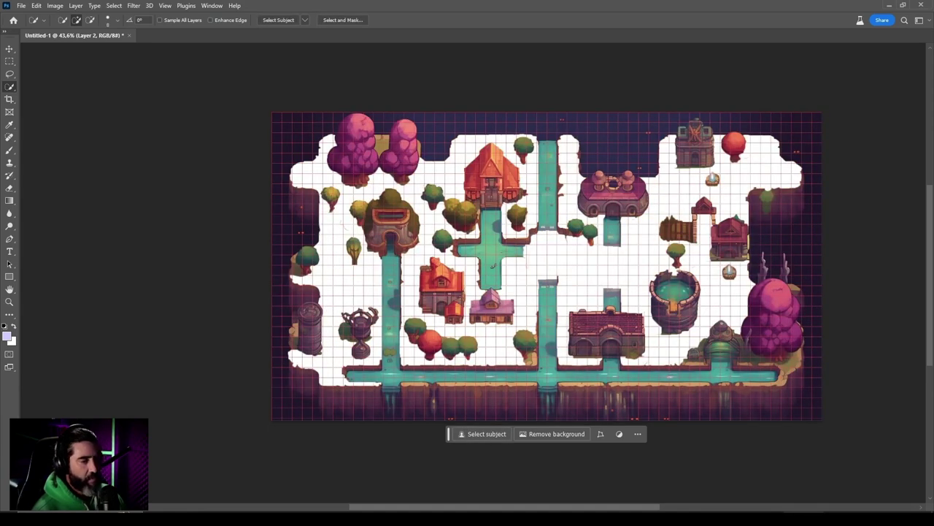
pyautogui.hotkey('ctrl', 'z')
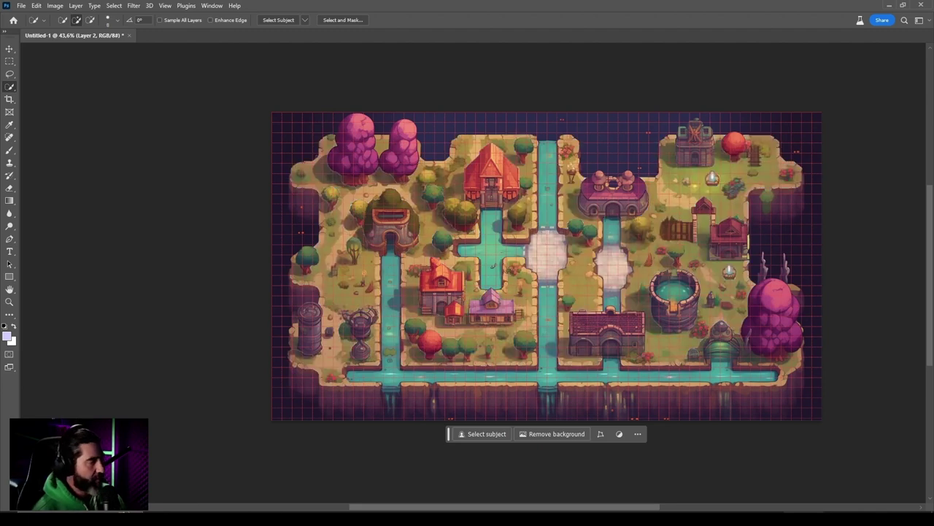
pyautogui.moveTo(864, 14)
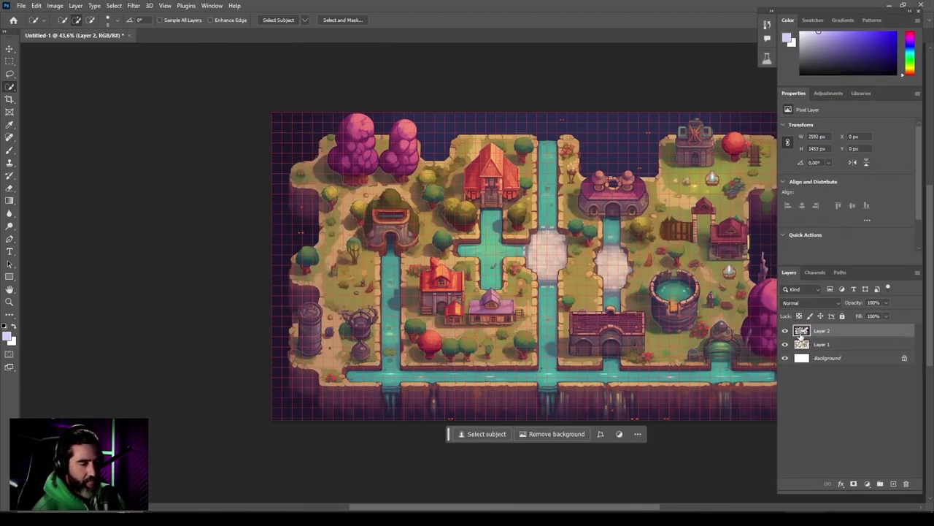
# Step: Rename Layer 2 to World and Layer 1 to Base Map, and delete Background
pyautogui.doubleClick(822, 330)
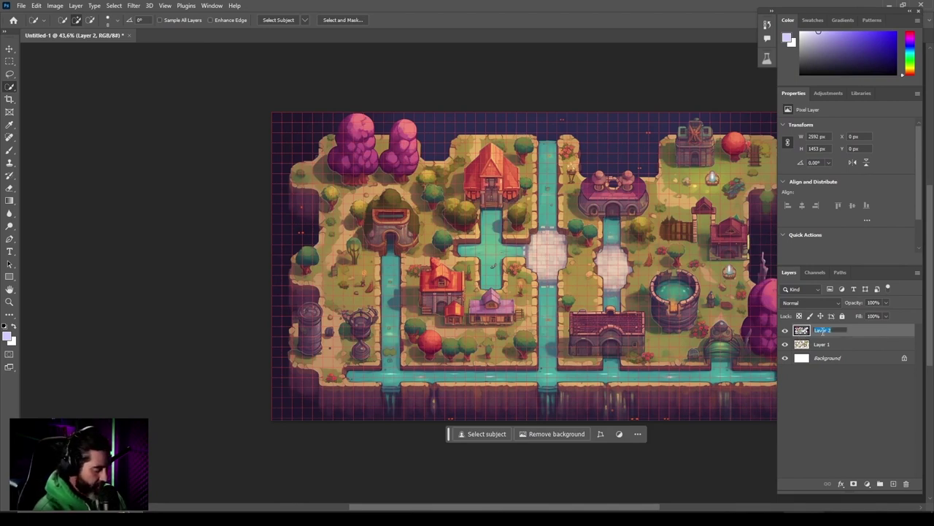
pyautogui.write('Wa')
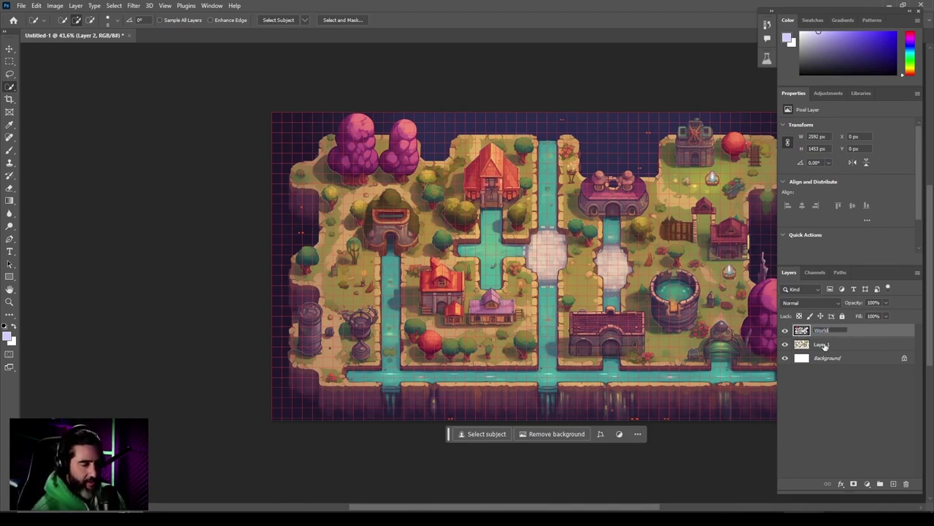
pyautogui.doubleClick(823, 344)
pyautogui.write('Base Map')
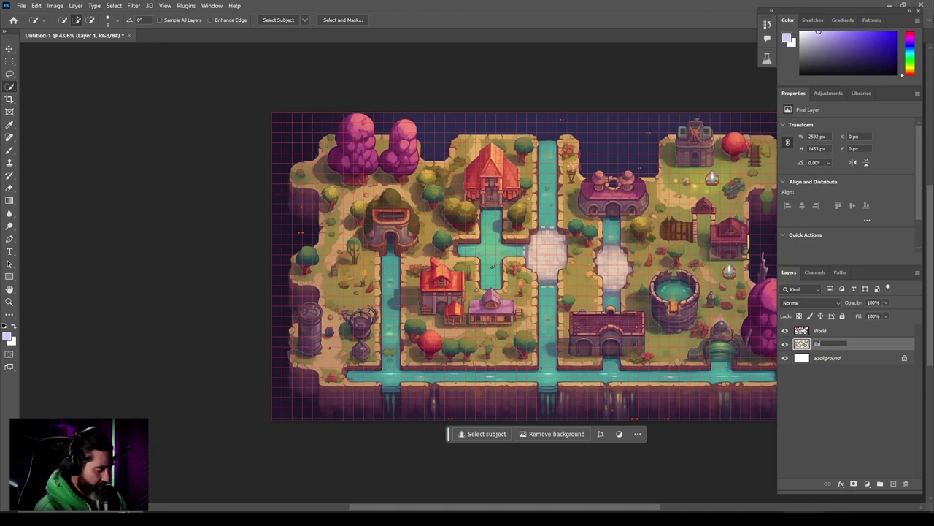
pyautogui.press('Return')
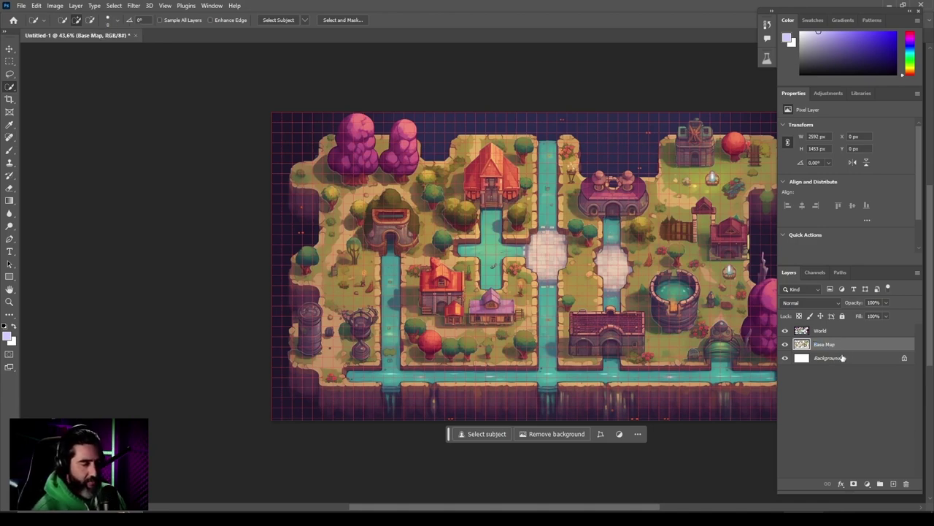
pyautogui.moveTo(803, 359); pyautogui.dragTo(907, 484)
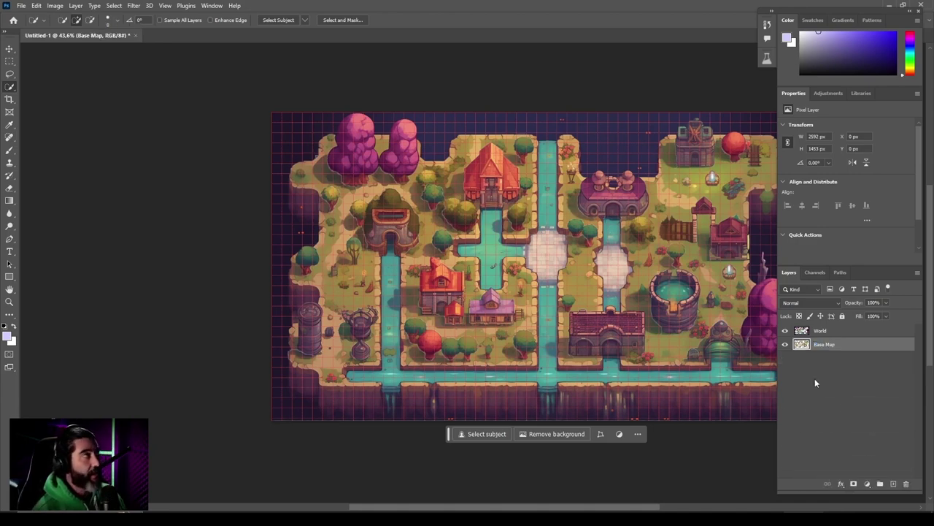
pyautogui.rightClick(831, 335)
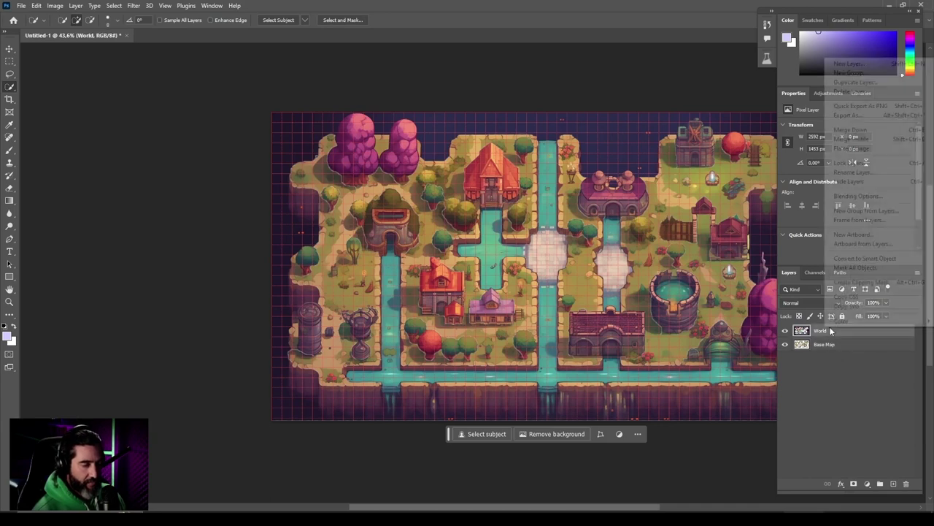
# Step: Quick-export the World layer as PNG into a new Freaky Friday v1 folder under SELECTED
pyautogui.click(861, 106)
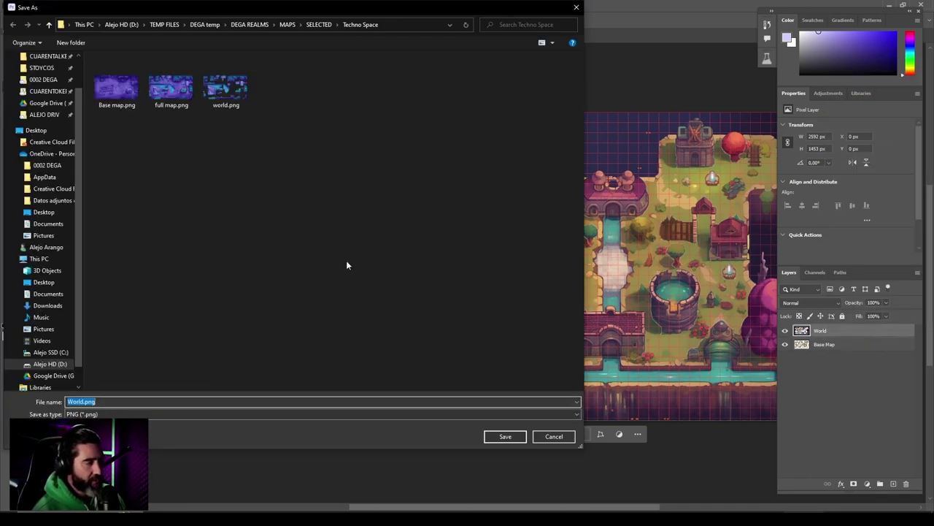
pyautogui.hotkey('alt', 'Up')
pyautogui.hotkey('ctrl', 'shift', 'n')
pyautogui.write('Freak')
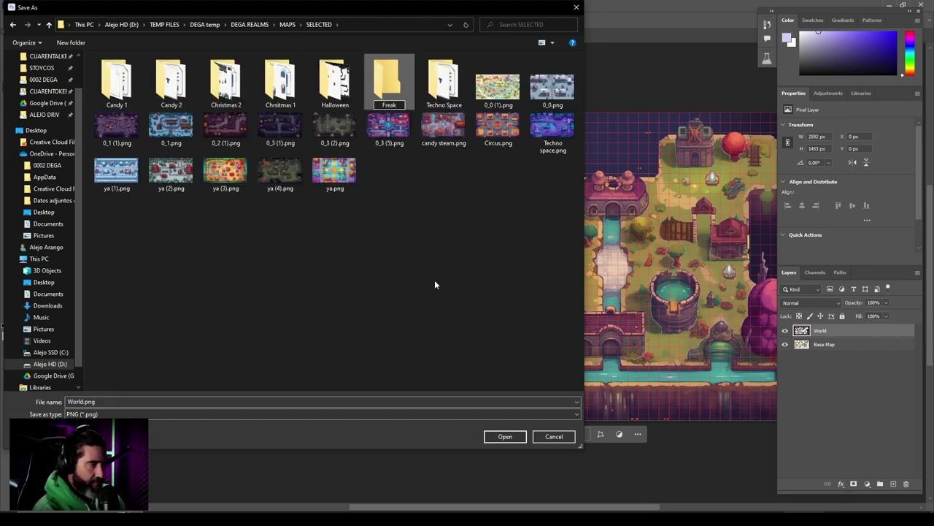
pyautogui.write('y Friday')
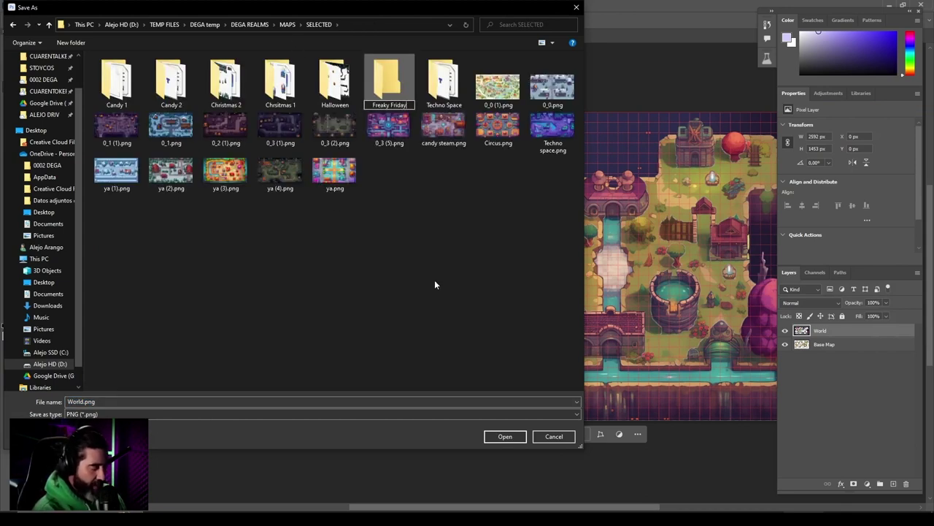
pyautogui.write(' v1')
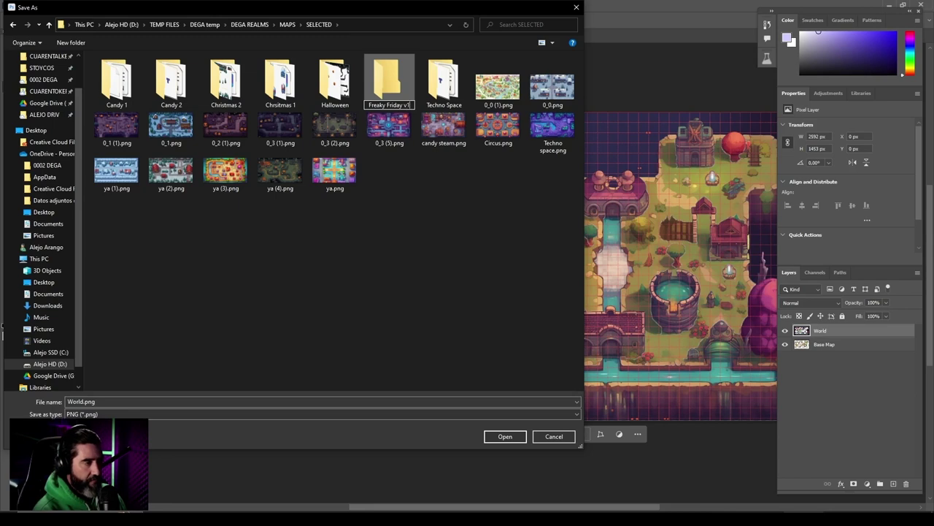
pyautogui.press('Return')
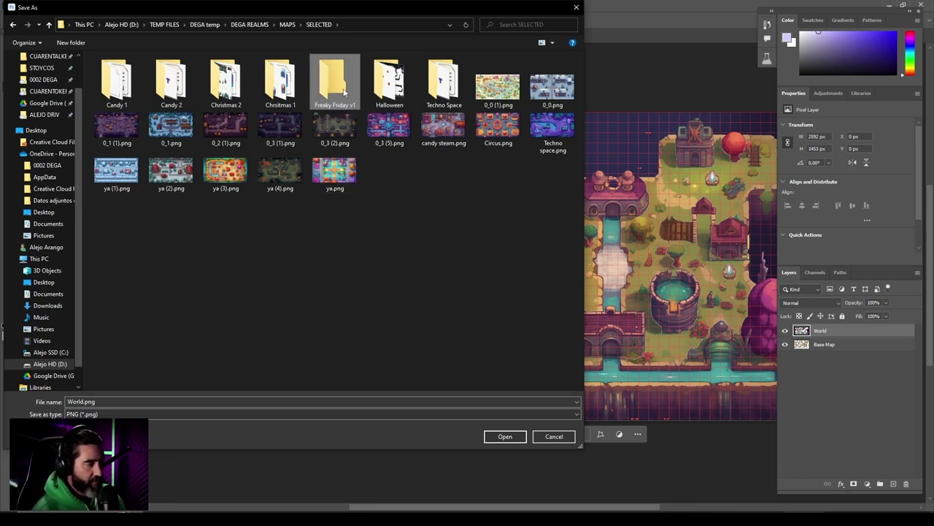
pyautogui.doubleClick(333, 92)
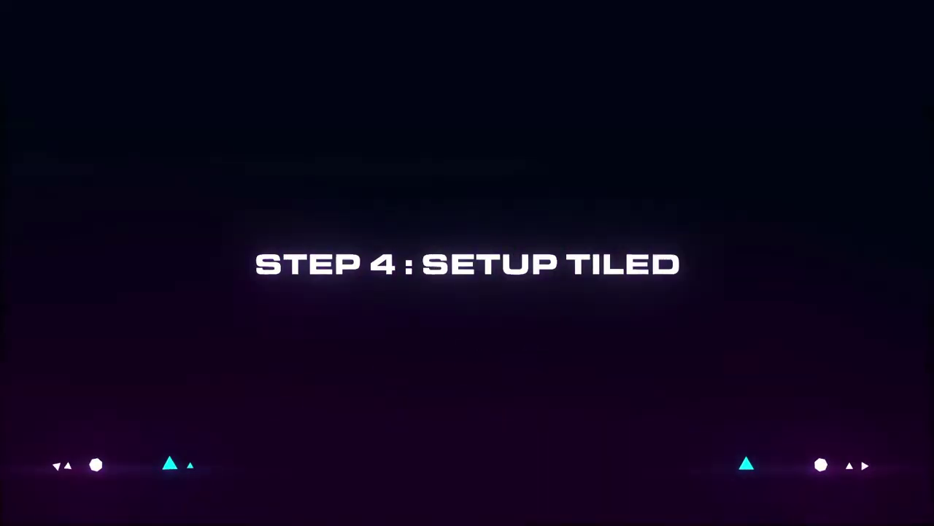
# Step: Save World.png and launch Tiled
pyautogui.click(505, 435)
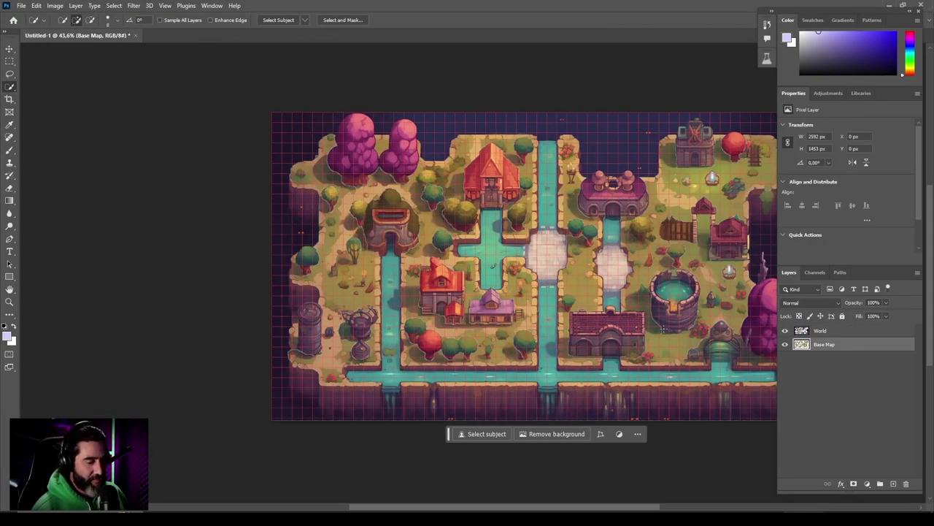
pyautogui.press('super')
pyautogui.write('tiled')
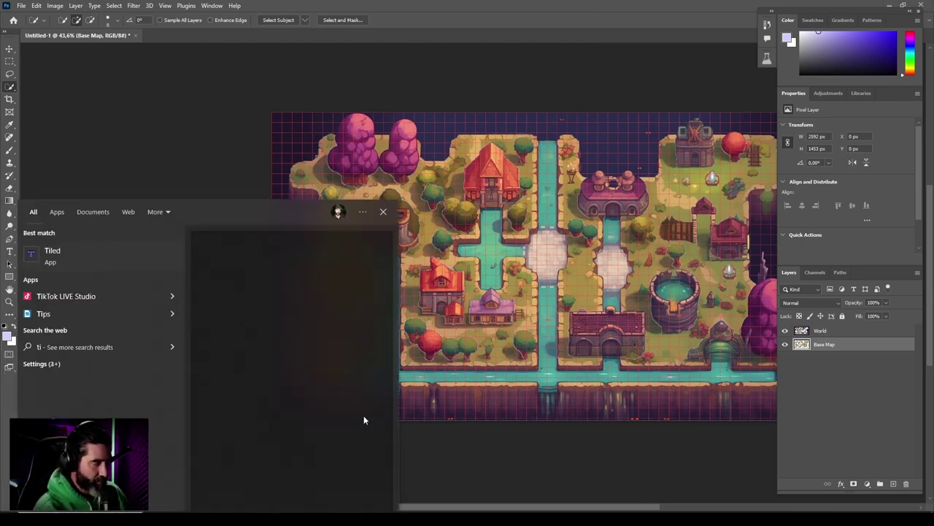
pyautogui.press('Return')
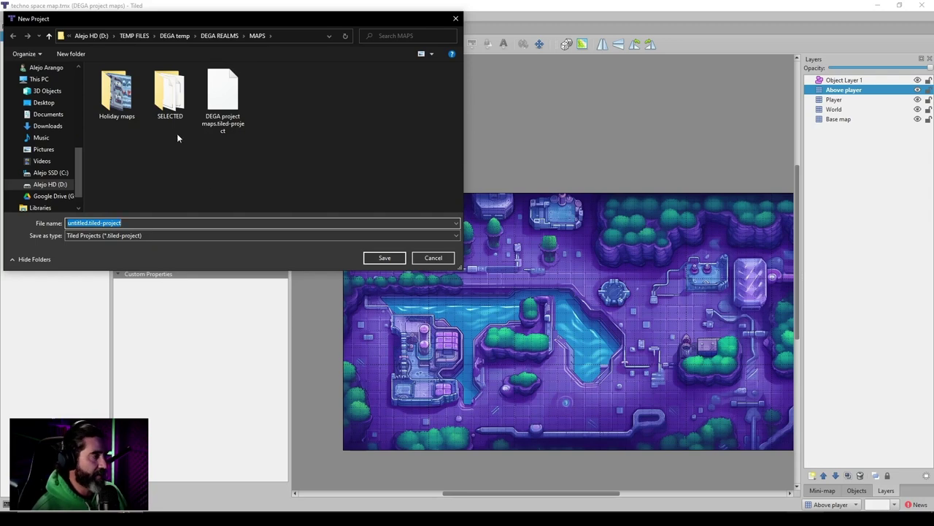
# Step: Save the new Tiled project inside the SELECTED/Freaky Friday v1 folder
pyautogui.doubleClick(169, 92)
pyautogui.doubleClick(328, 92)
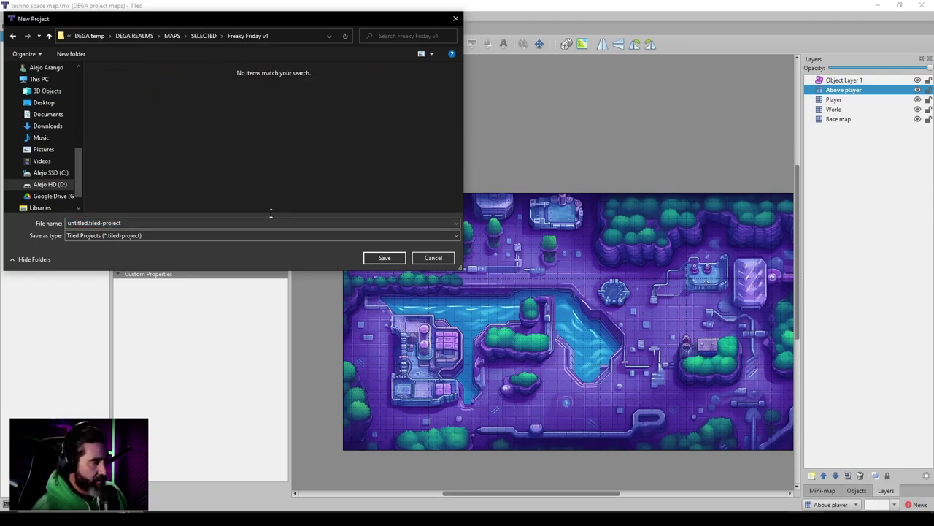
pyautogui.hotkey('ctrl', 'a')
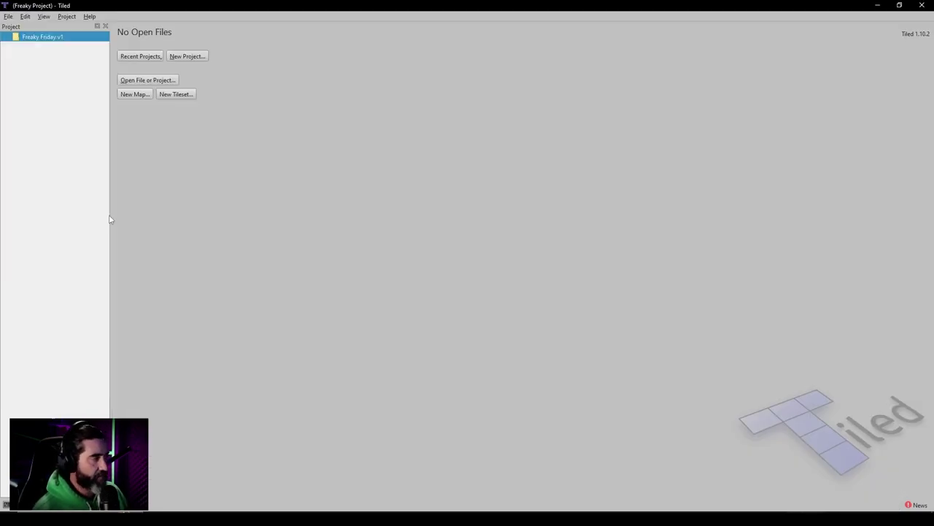
pyautogui.click(134, 94)
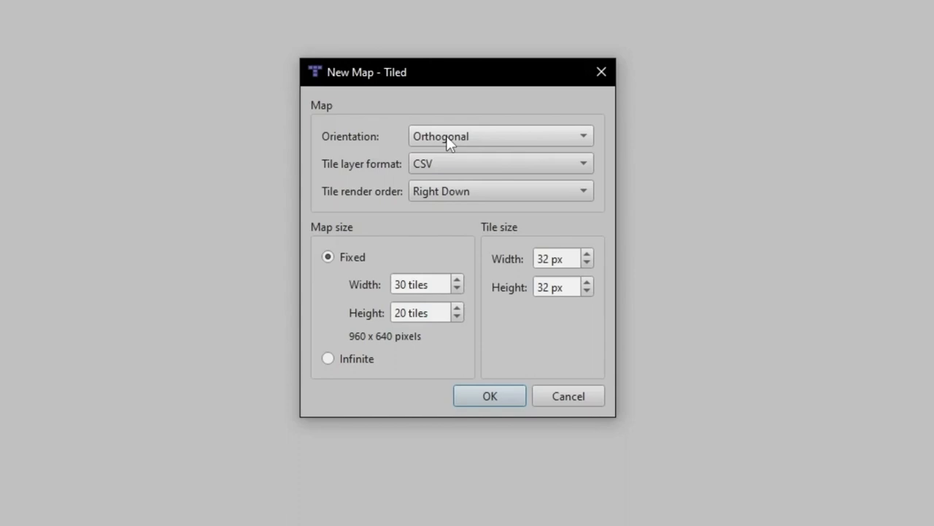
# Step: Keep Orthogonal orientation, Base64 (uncompressed) layer format and Right Down render order
pyautogui.click(447, 139)
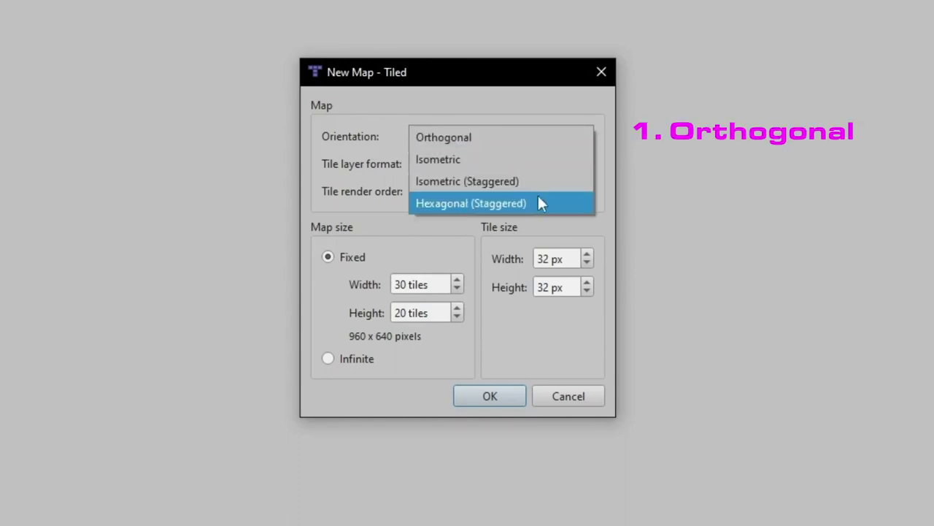
pyautogui.click(476, 134)
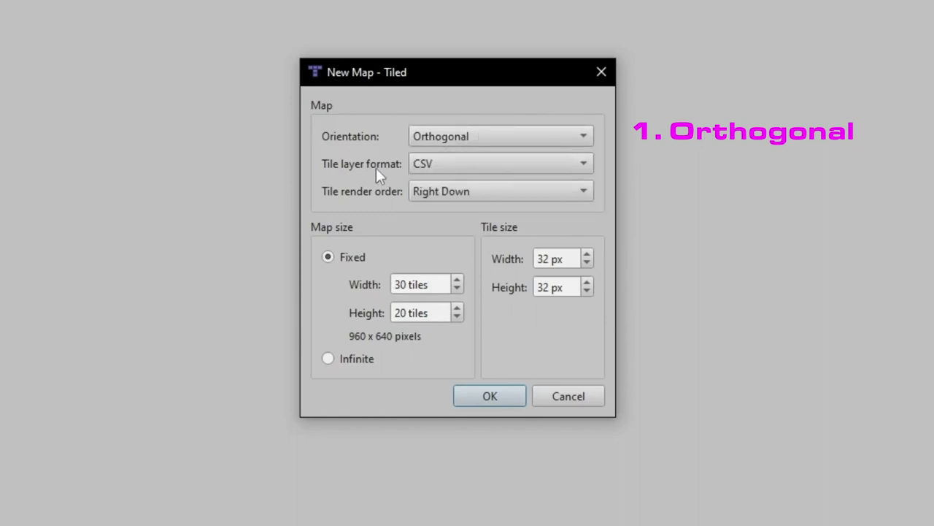
pyautogui.click(459, 165)
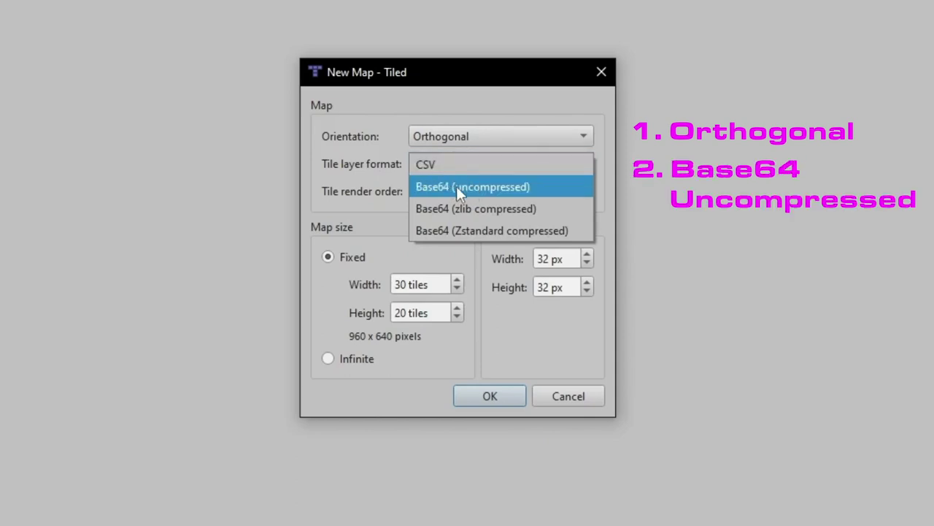
pyautogui.click(456, 186)
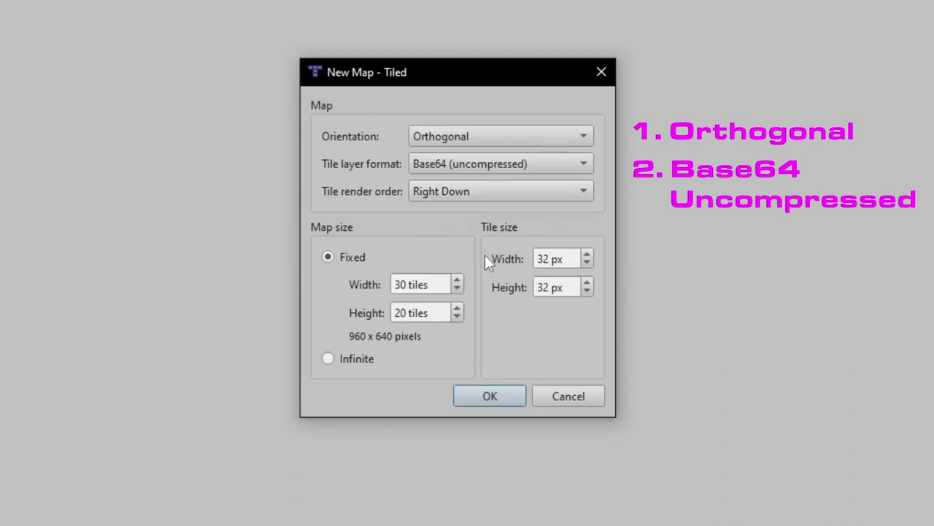
pyautogui.click(483, 194)
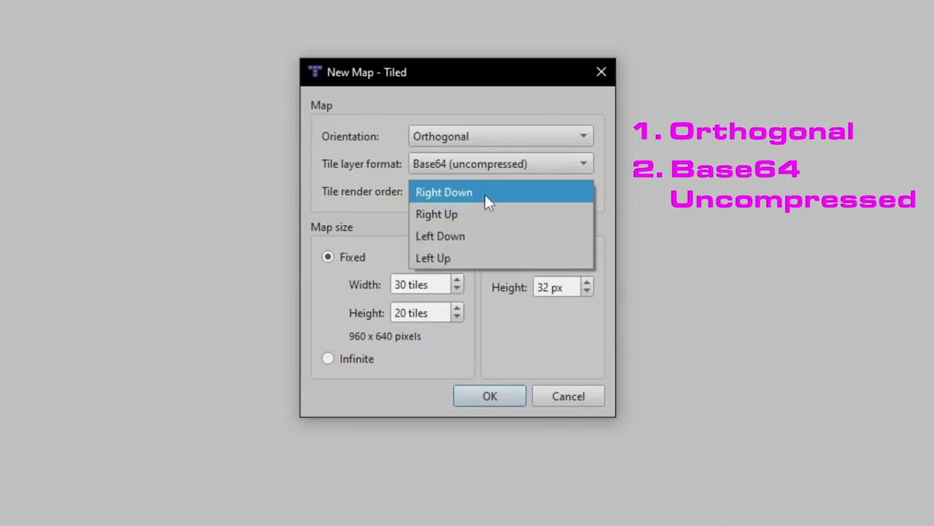
pyautogui.click(448, 191)
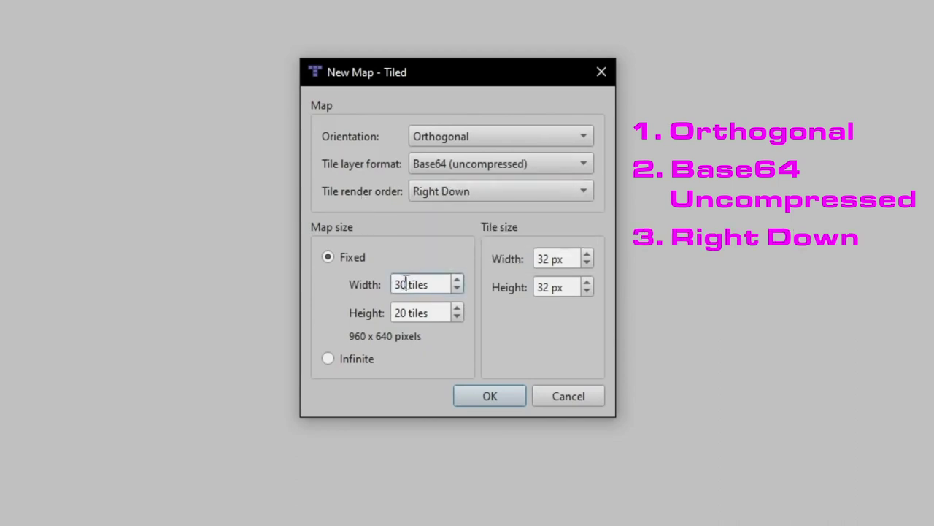
# Step: Set the map size to 54 × 30 tiles with 48 × 48 px tiles and create it
pyautogui.moveTo(405, 285); pyautogui.dragTo(365, 281)
pyautogui.write('54')
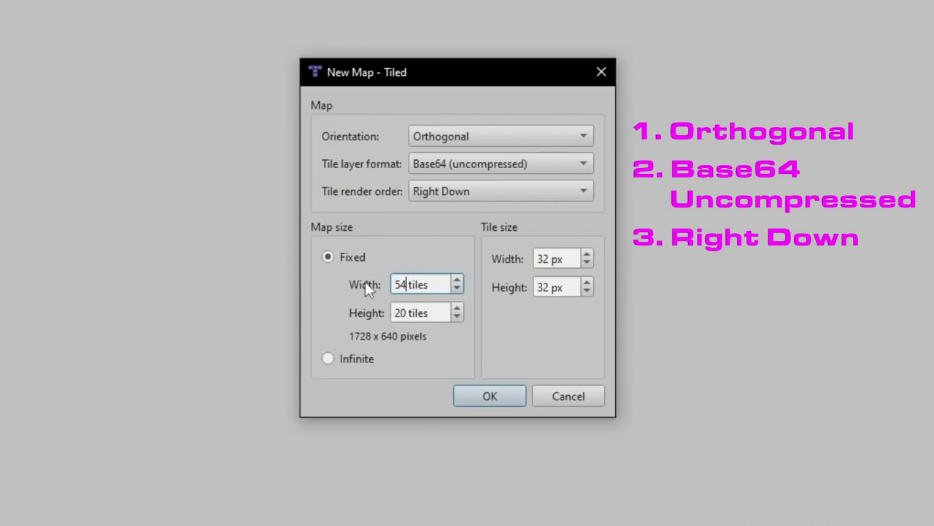
pyautogui.click(406, 313)
pyautogui.moveTo(405, 312); pyautogui.dragTo(381, 312)
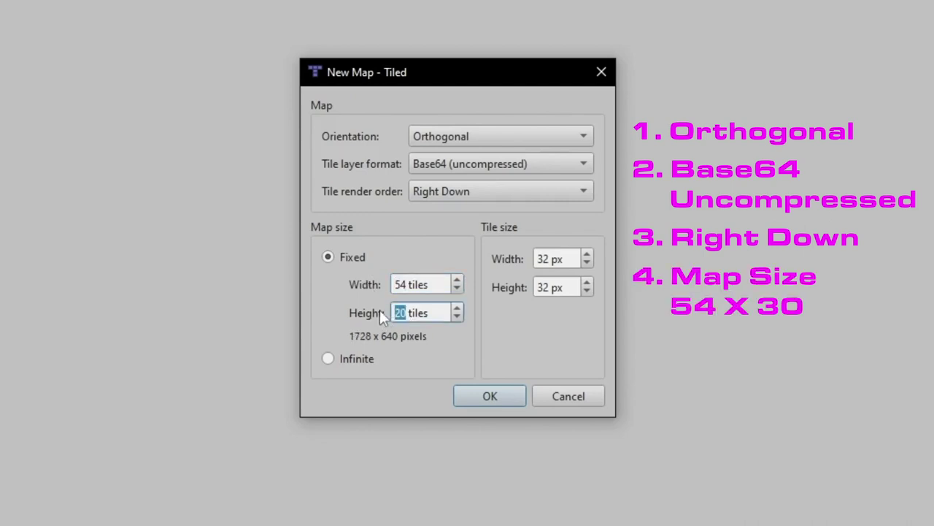
pyautogui.write('30')
pyautogui.moveTo(548, 260); pyautogui.dragTo(538, 260)
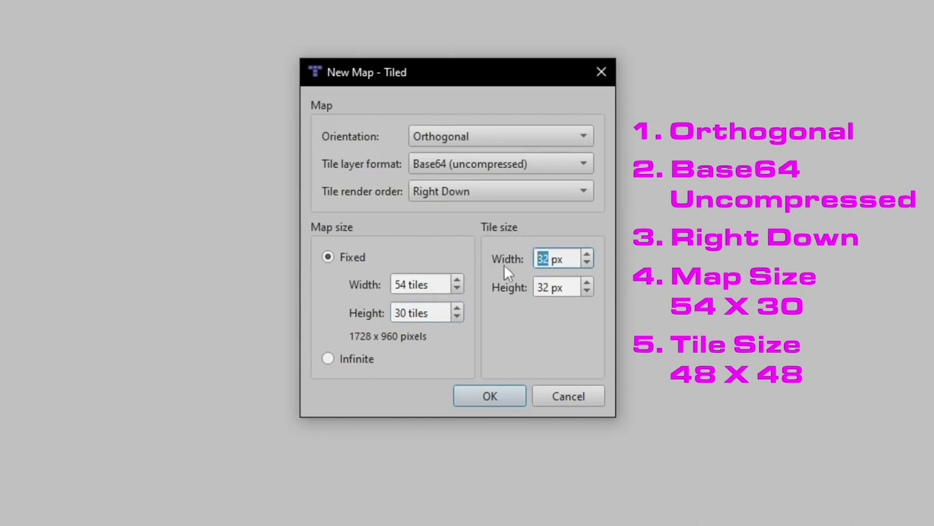
pyautogui.write('48')
pyautogui.press('Tab')
pyautogui.write('48')
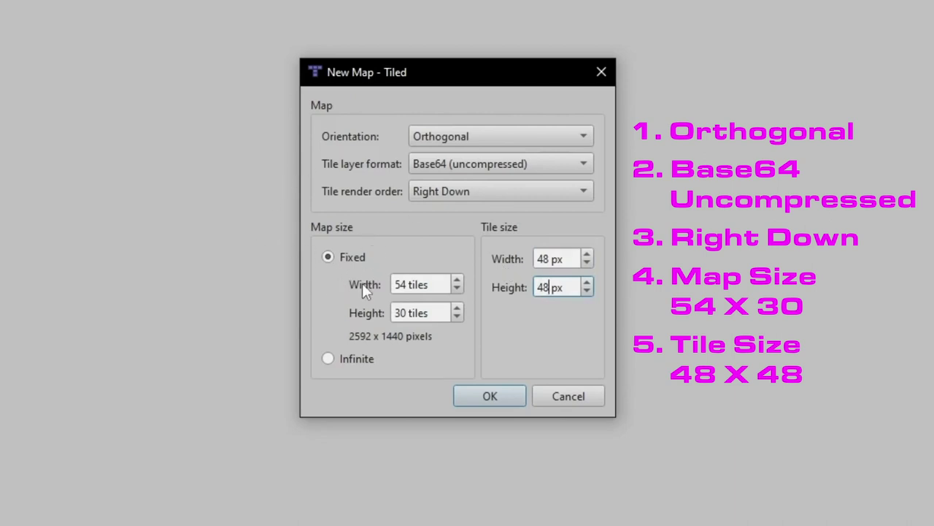
pyautogui.click(485, 397)
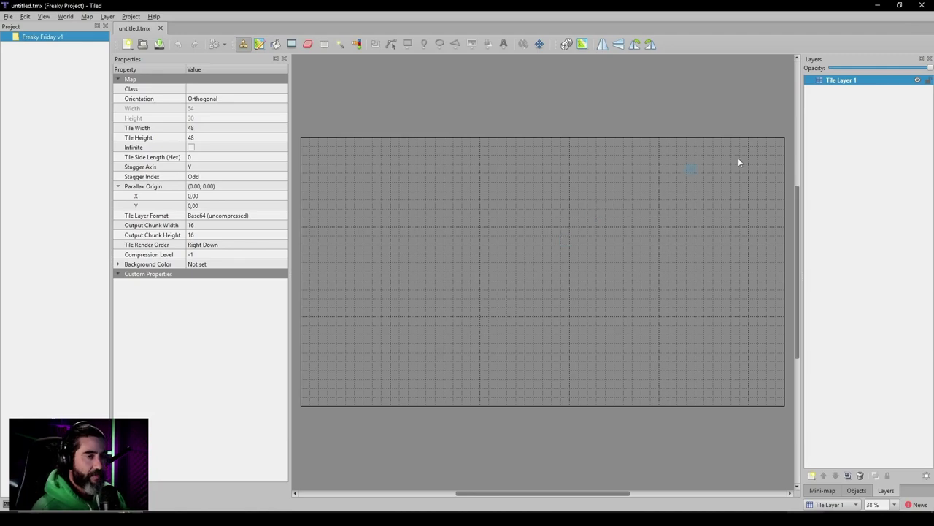
# Step: Rename Tile Layer 1 to Base Map and bring the empty Tilesets window into view
pyautogui.rightClick(849, 82)
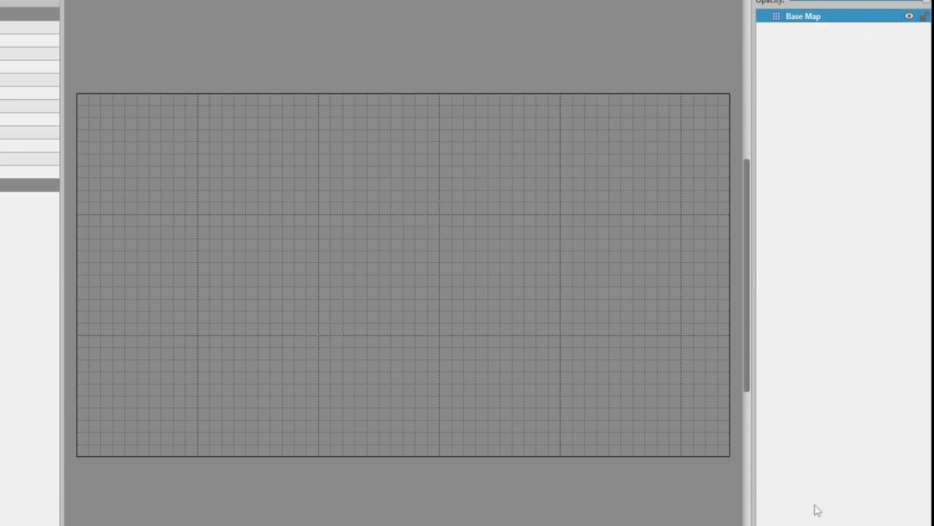
pyautogui.click(766, 470)
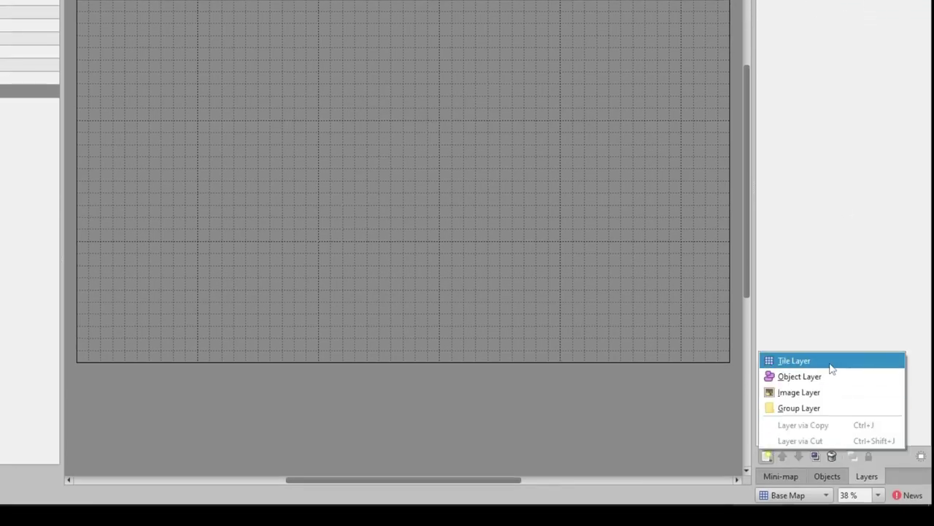
pyautogui.click(783, 451)
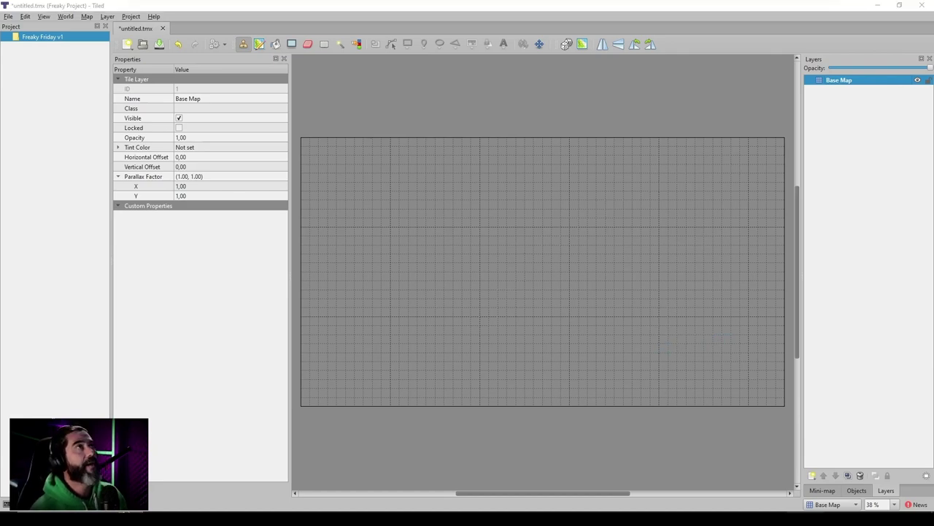
pyautogui.moveTo(933, 285); pyautogui.dragTo(523, 60)
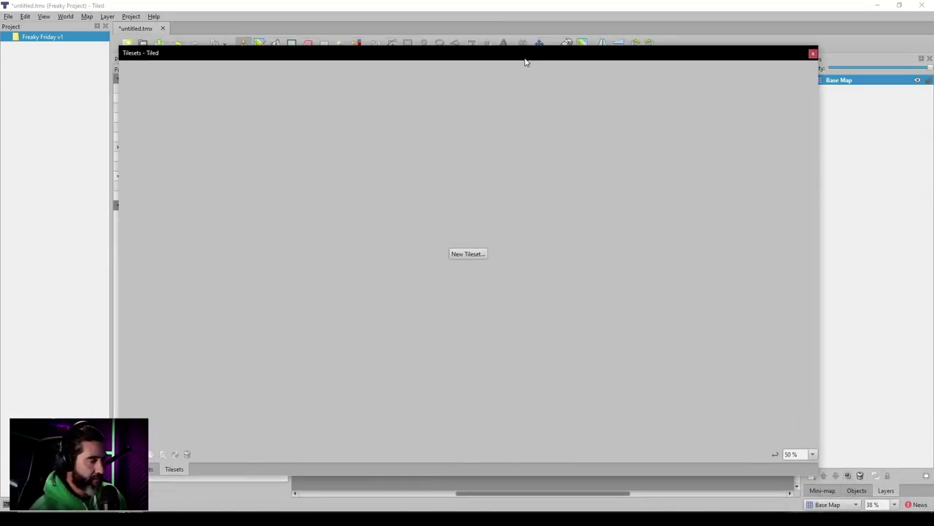
# Step: Create a Base Map tileset embedded in the map, based on Base Map.png with 48 px tiles
pyautogui.click(468, 254)
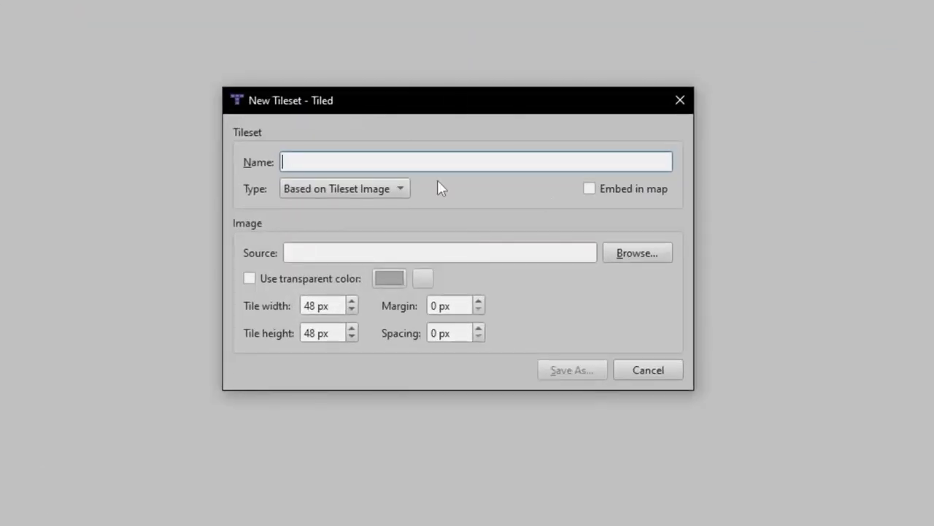
pyautogui.write('Base Map')
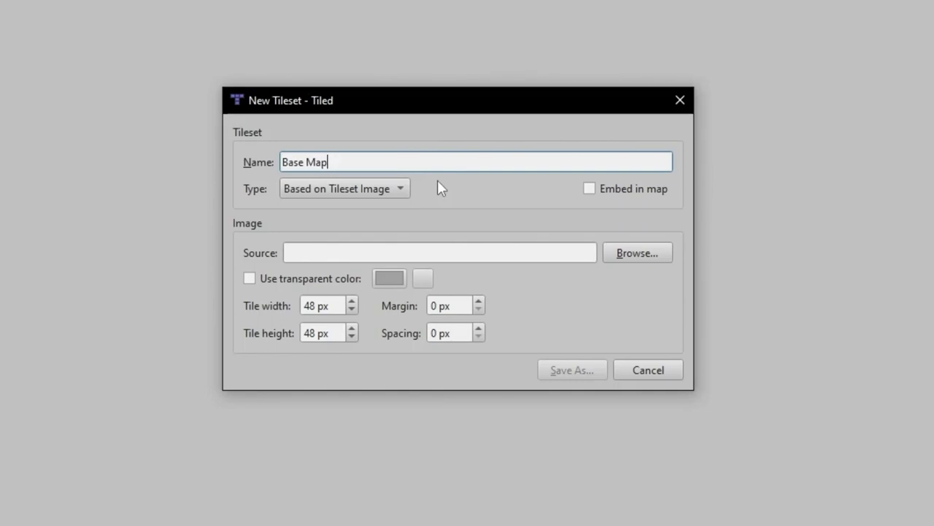
pyautogui.click(398, 188)
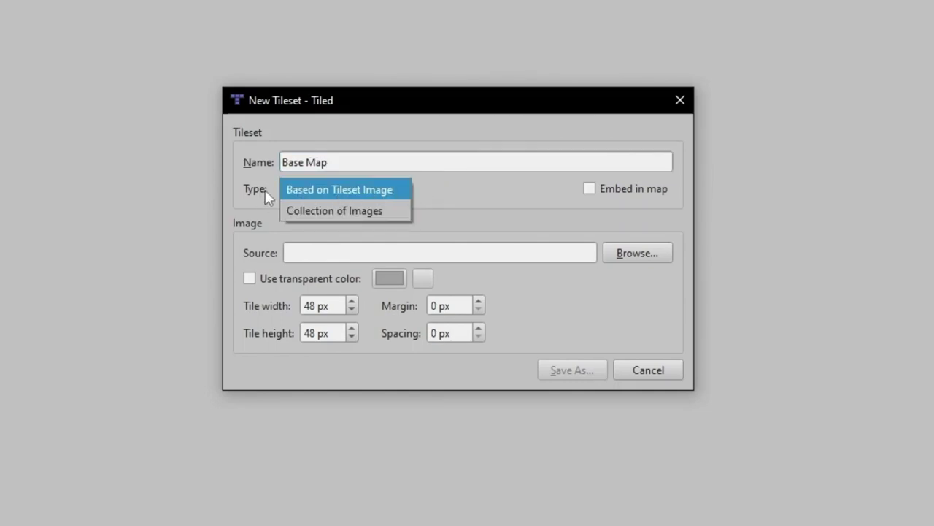
pyautogui.click(381, 189)
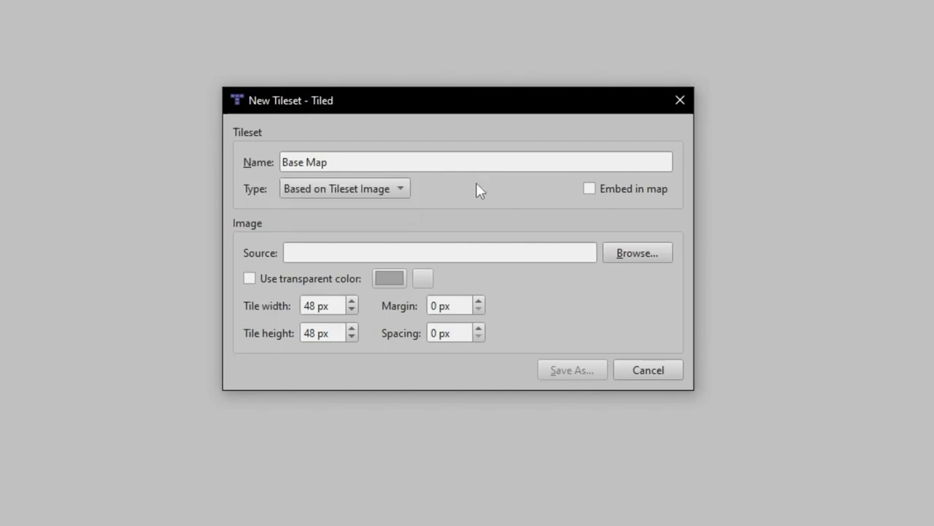
pyautogui.click(589, 192)
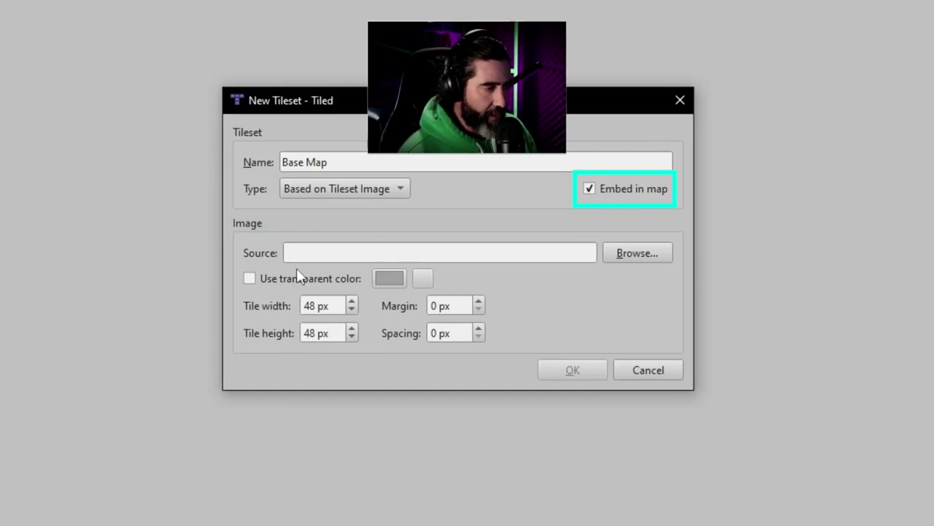
pyautogui.click(637, 253)
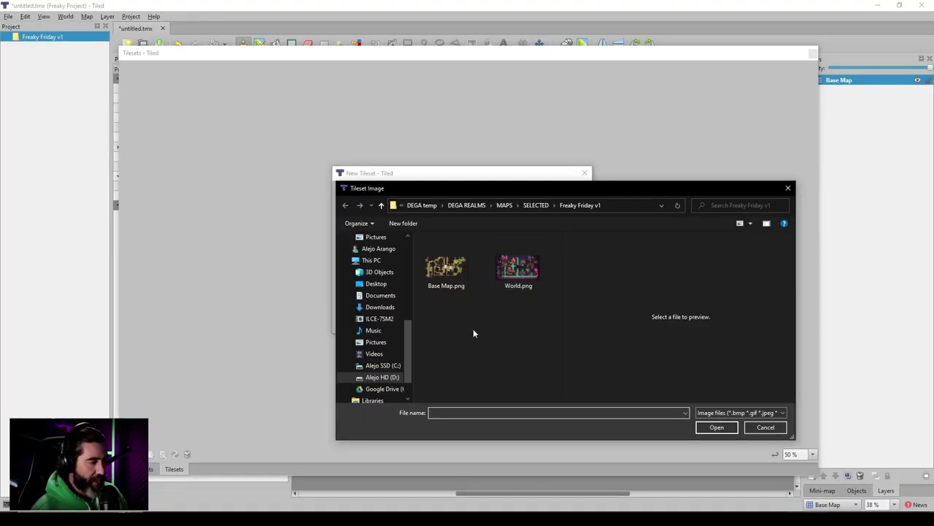
pyautogui.click(446, 270)
pyautogui.click(716, 427)
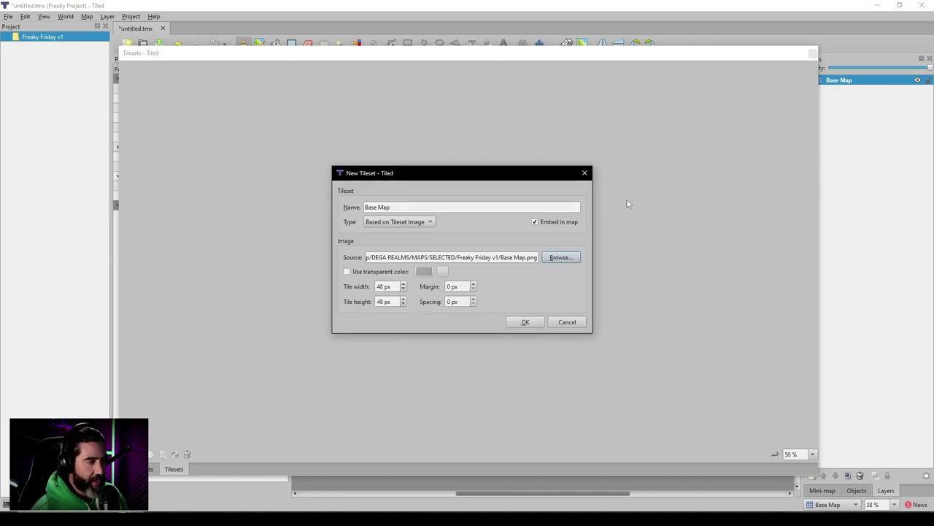
pyautogui.click(531, 324)
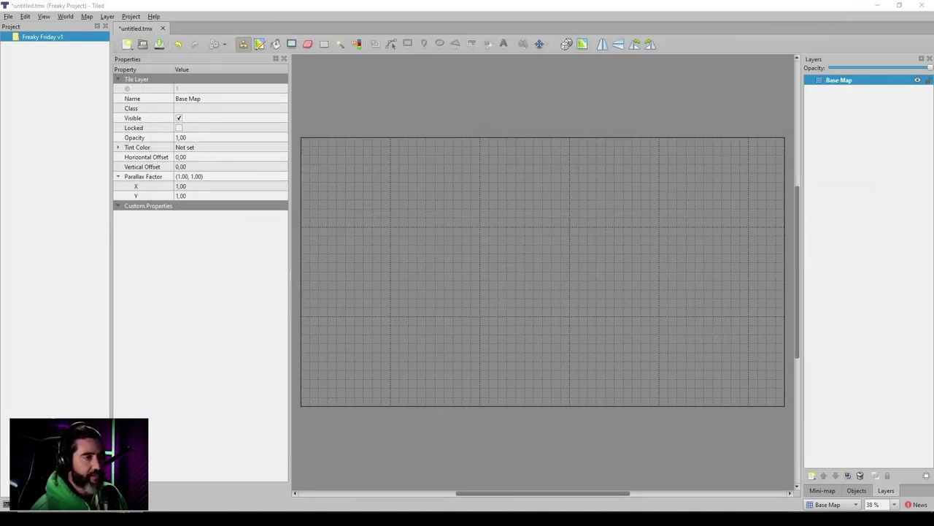
# Step: Select every Base Map tile and stamp the whole island base map onto the grid
pyautogui.scroll(-4, 584, 205)
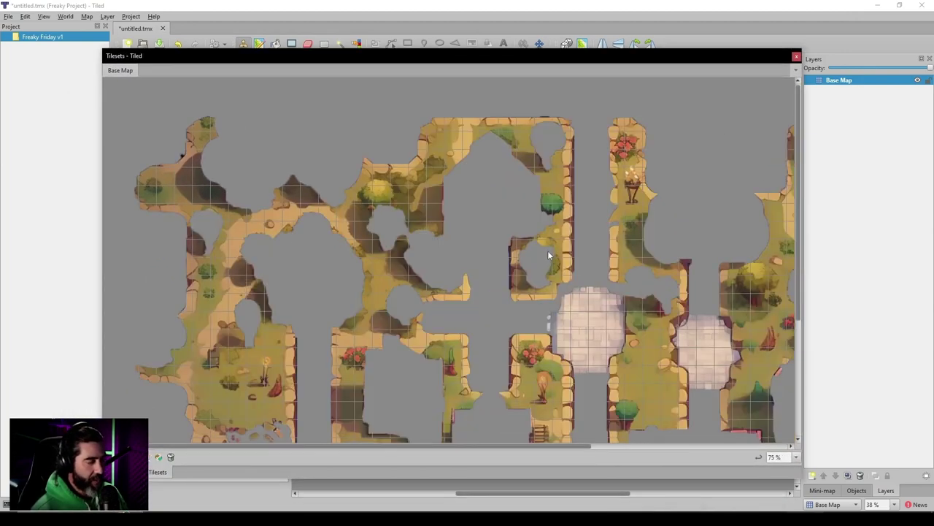
pyautogui.scroll(1, 554, 259)
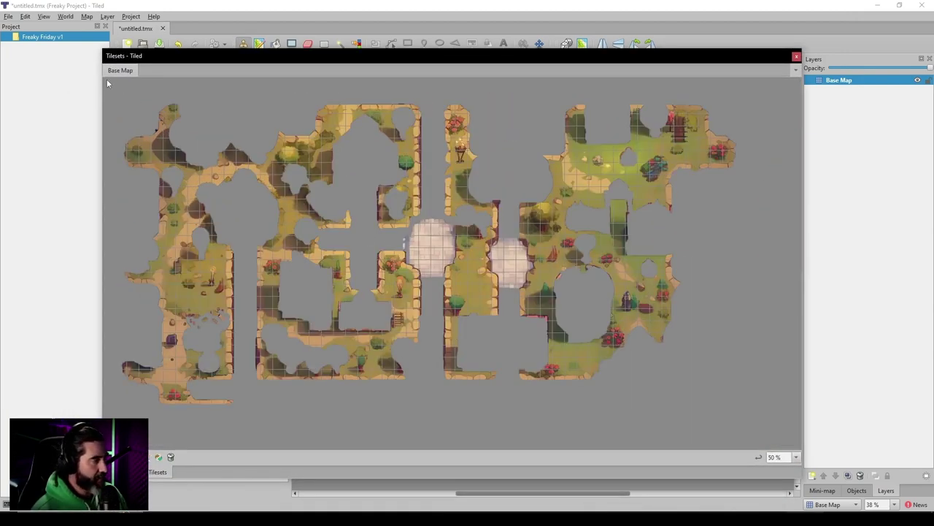
pyautogui.moveTo(107, 79); pyautogui.dragTo(763, 446)
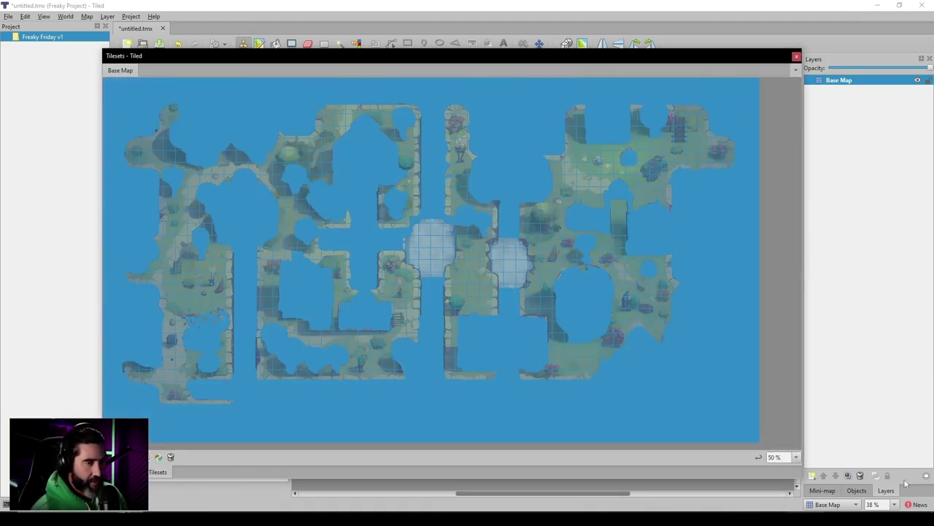
pyautogui.moveTo(676, 64); pyautogui.dragTo(708, 0)
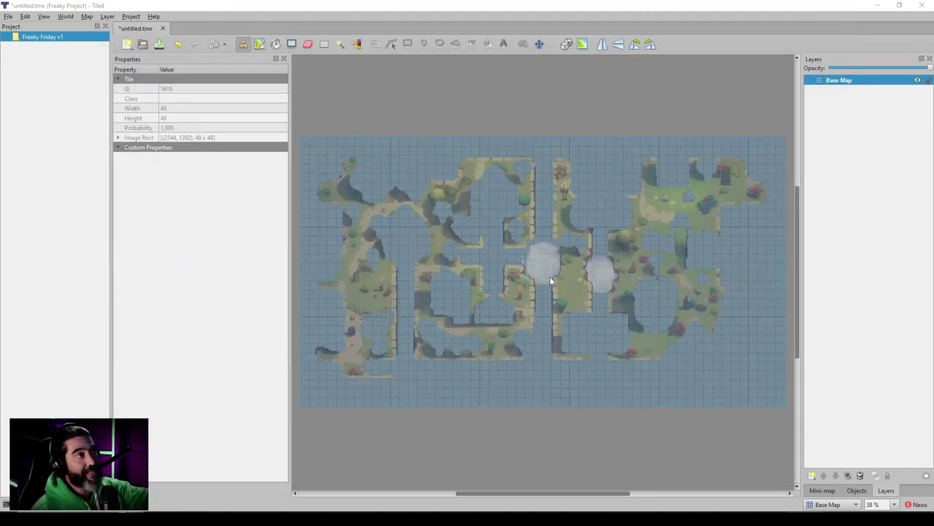
pyautogui.click(550, 277)
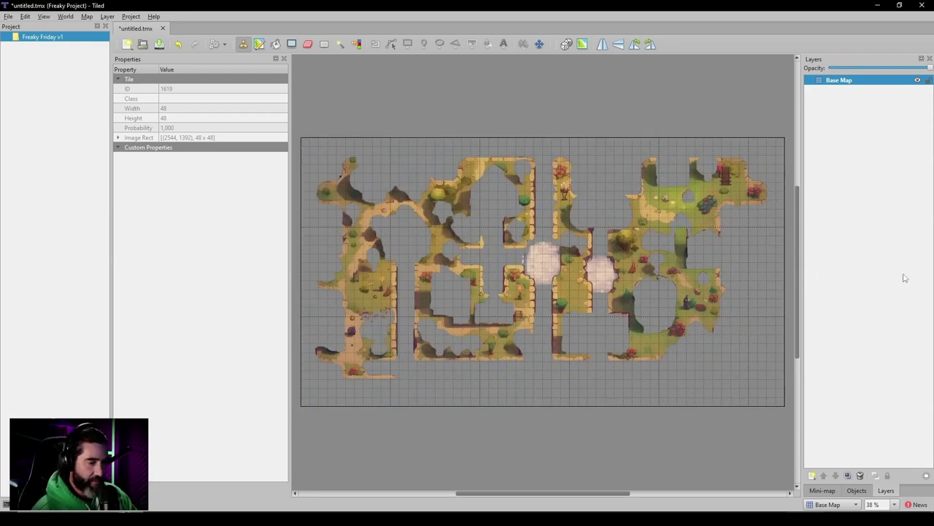
pyautogui.moveTo(933, 30); pyautogui.dragTo(652, 99)
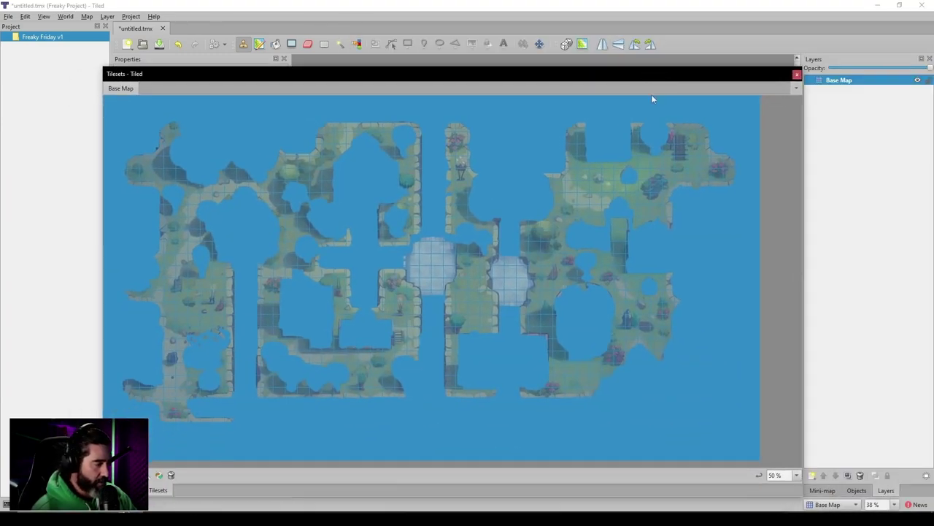
# Step: Add a World tileset embedded in the map, sourced from World.png with 48 px tiles
pyautogui.click(159, 474)
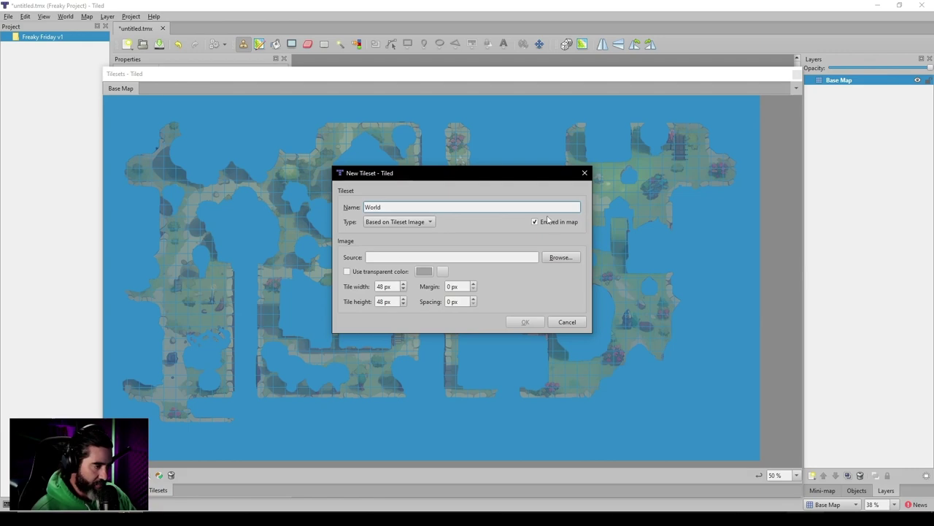
pyautogui.click(560, 256)
pyautogui.click(530, 288)
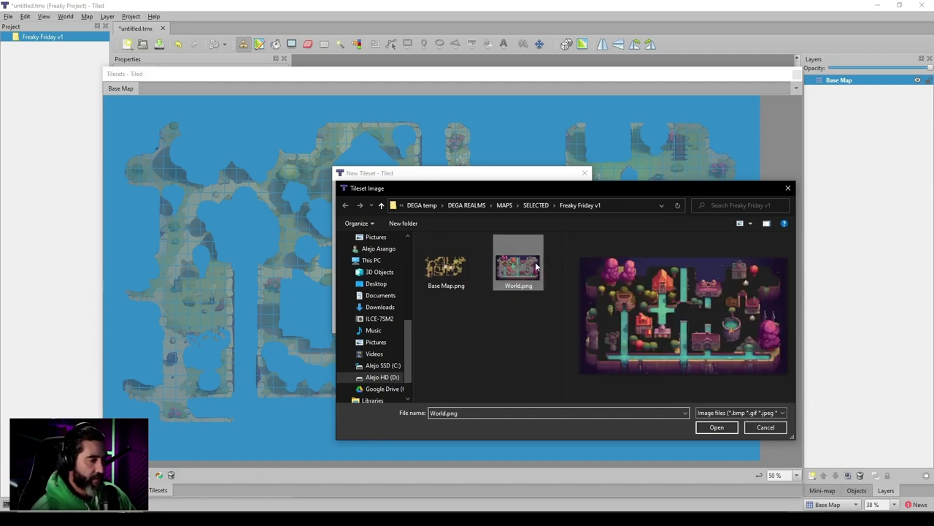
pyautogui.click(714, 427)
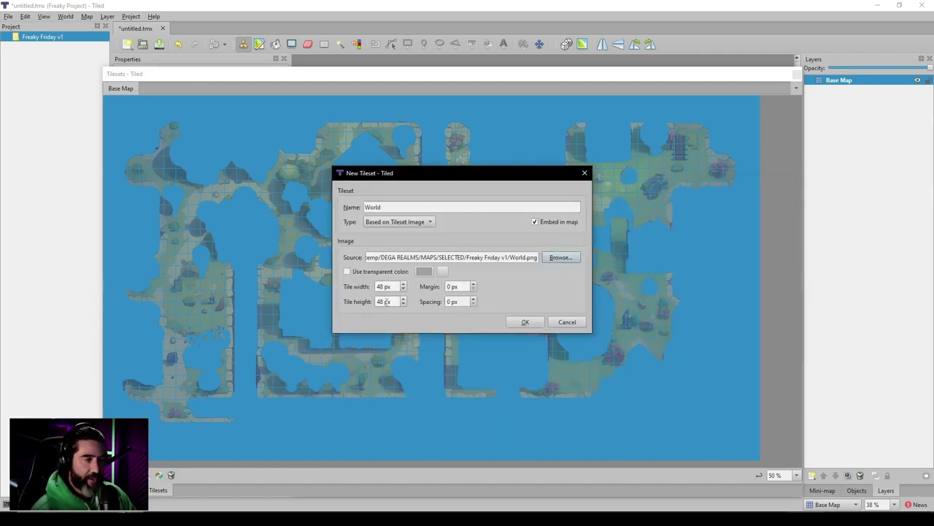
pyautogui.click(540, 323)
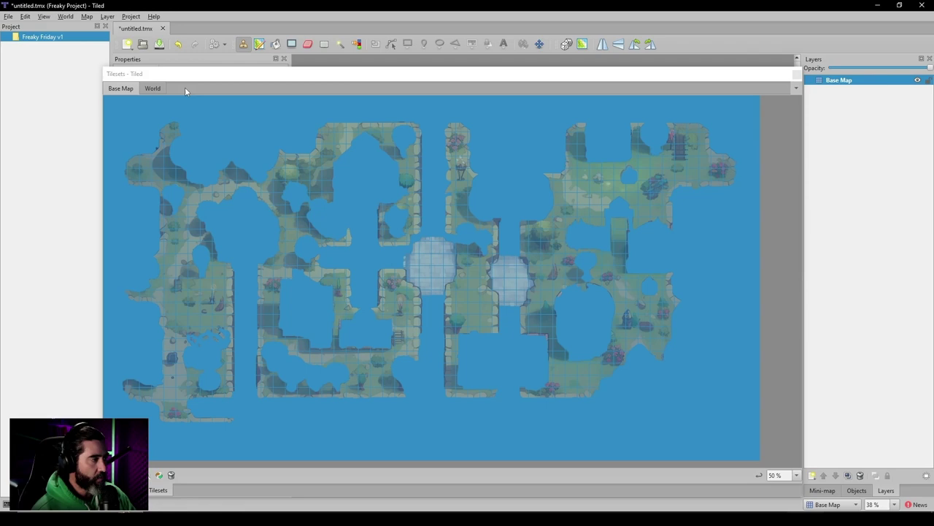
# Step: Show the World tileset zoomed out and open it in the tileset editor
pyautogui.click(185, 90)
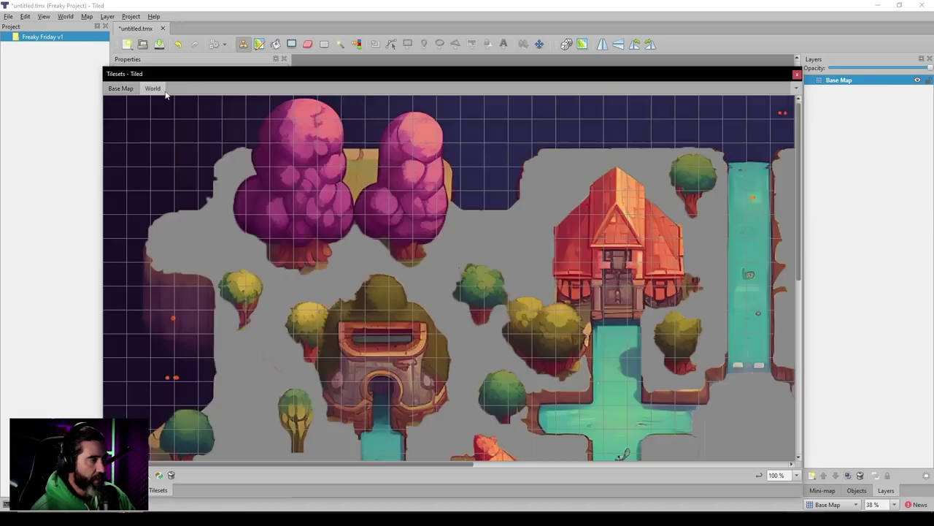
pyautogui.scroll(-2, 511, 238)
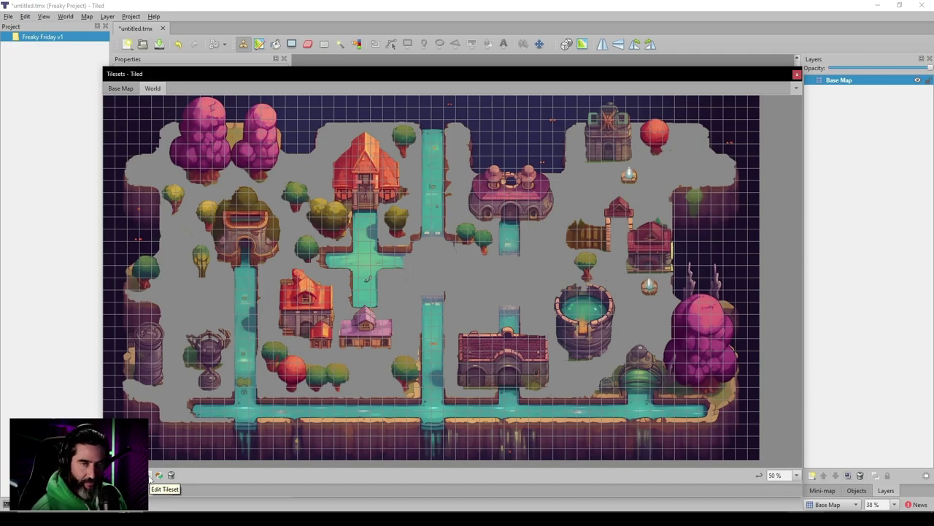
pyautogui.click(158, 475)
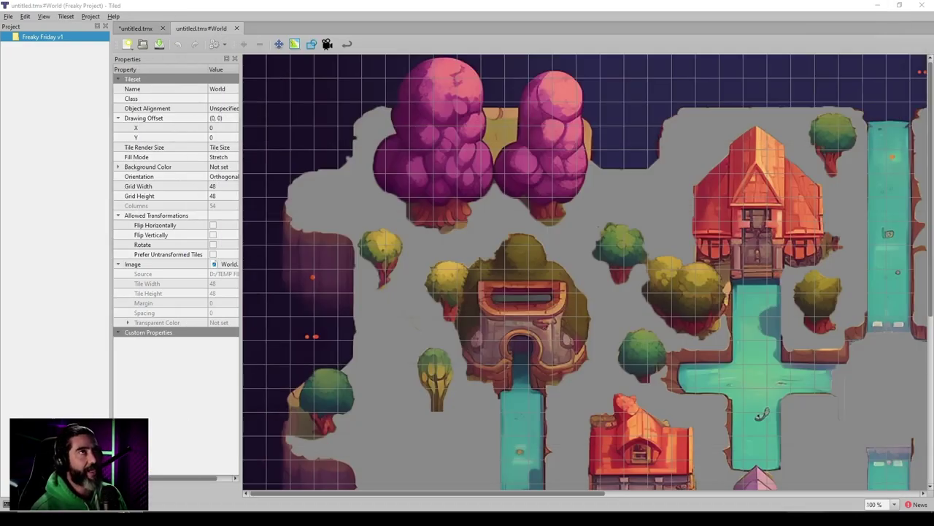
# Step: Zoom out the World tileset and select the dark top-left tiles plus two others
pyautogui.hotkey('ctrl', 'a')
pyautogui.scroll(-3, 403, 301)
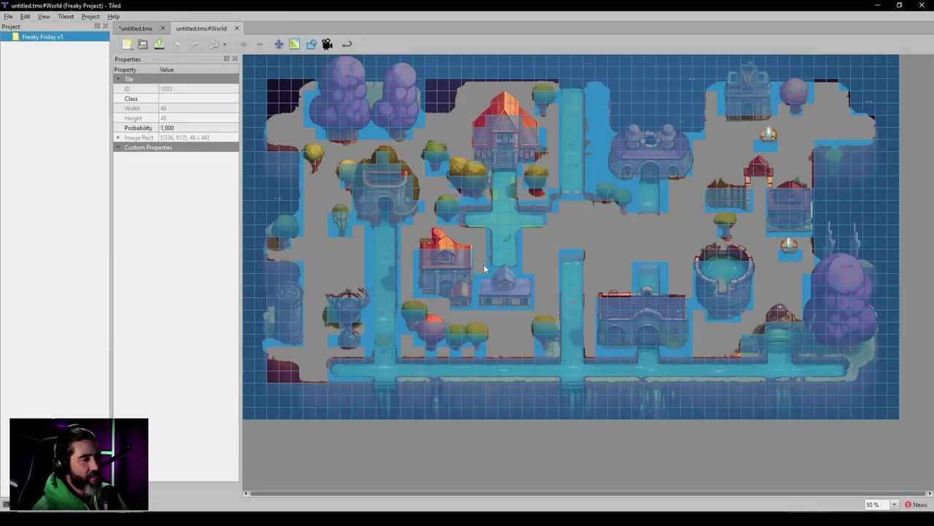
pyautogui.moveTo(271, 84); pyautogui.dragTo(293, 105)
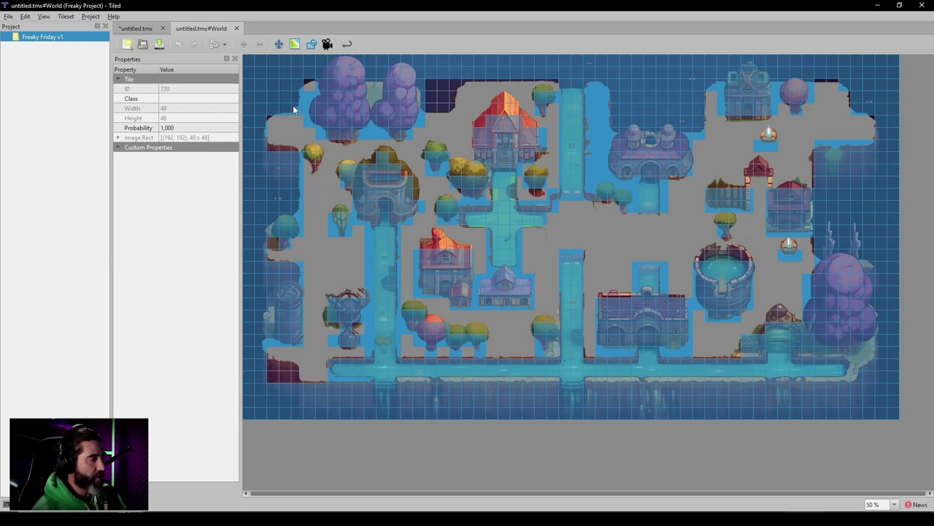
pyautogui.click(309, 84)
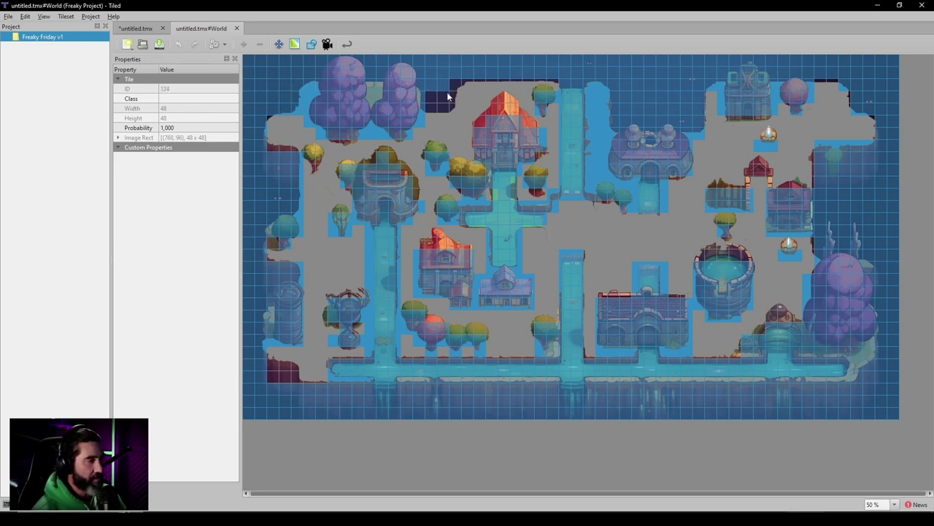
pyautogui.click(443, 107)
pyautogui.rightClick(213, 187)
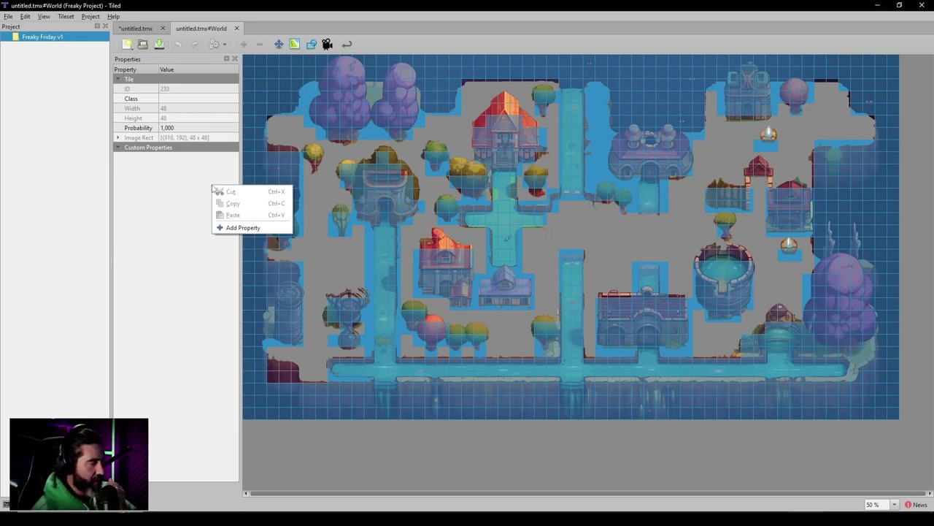
pyautogui.click(188, 185)
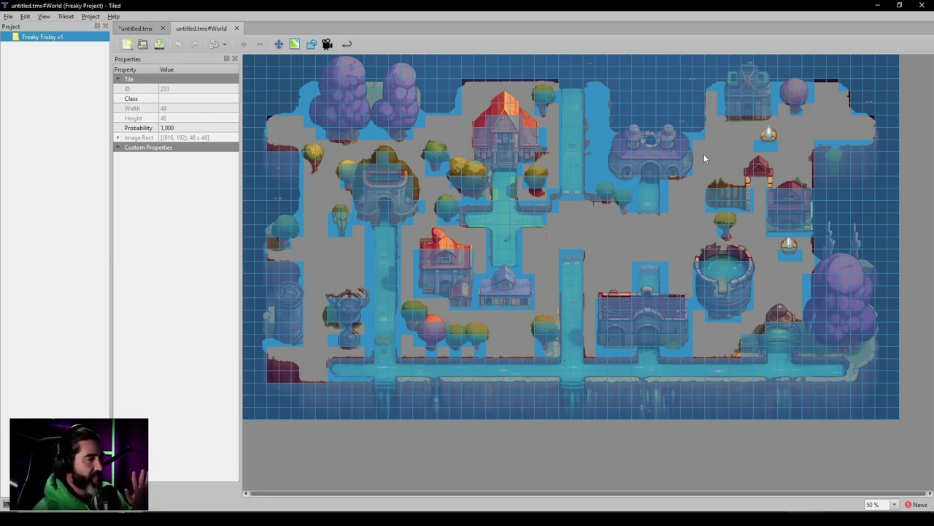
# Step: Add a custom bool property named collide to the selected tiles, set to true
pyautogui.rightClick(178, 176)
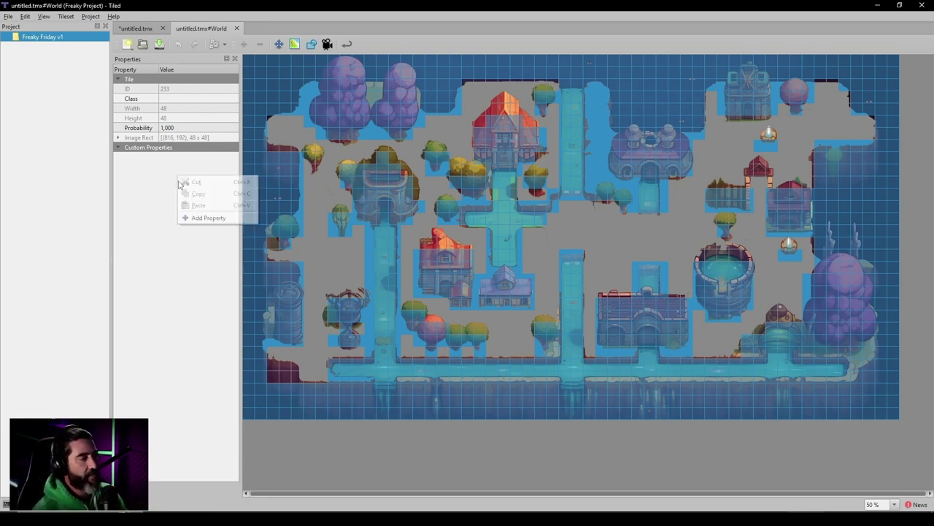
pyautogui.click(209, 217)
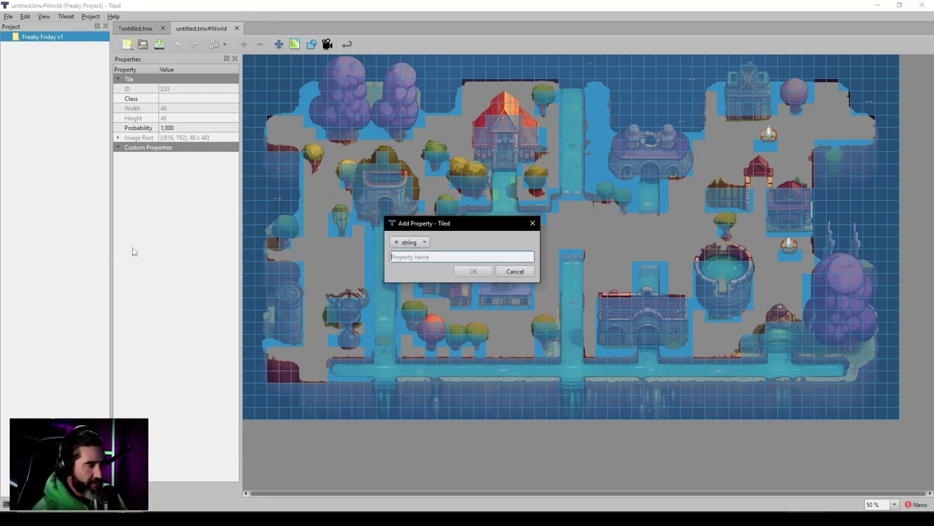
pyautogui.click(409, 241)
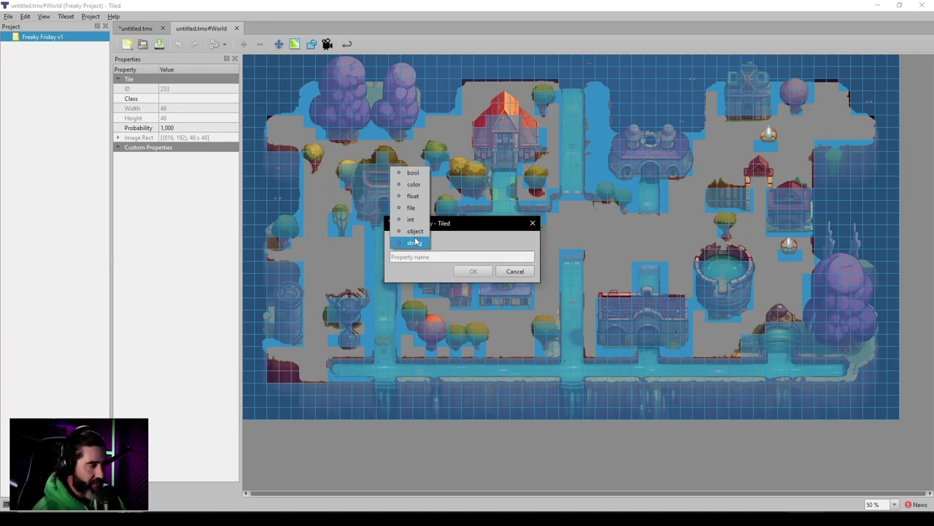
pyautogui.click(430, 172)
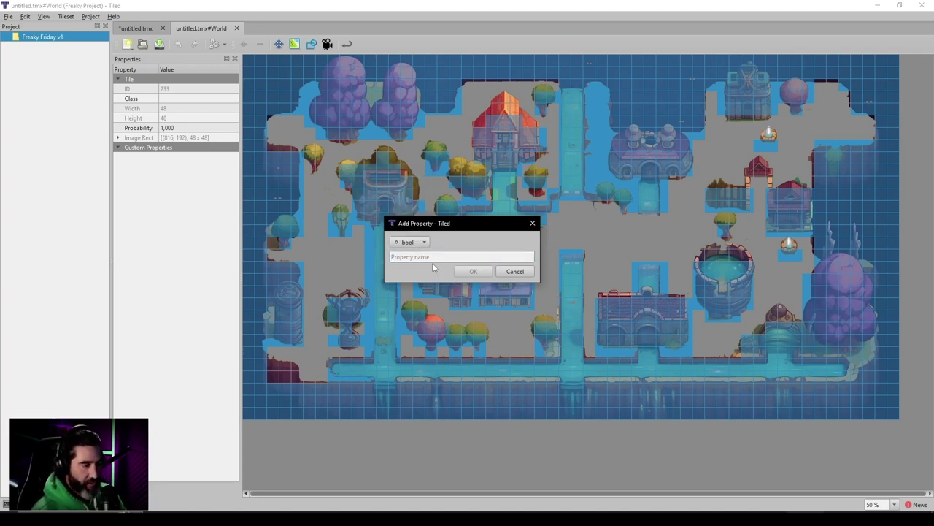
pyautogui.click(435, 256)
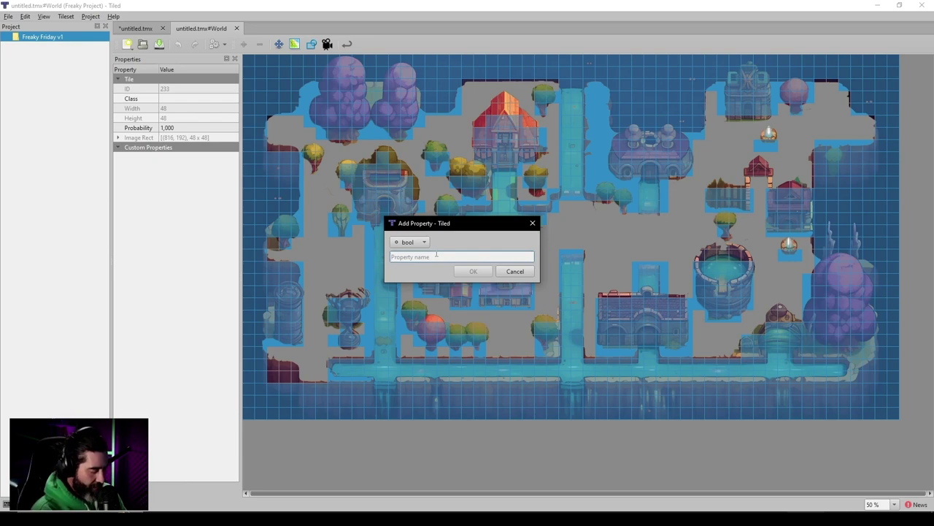
pyautogui.write('collide')
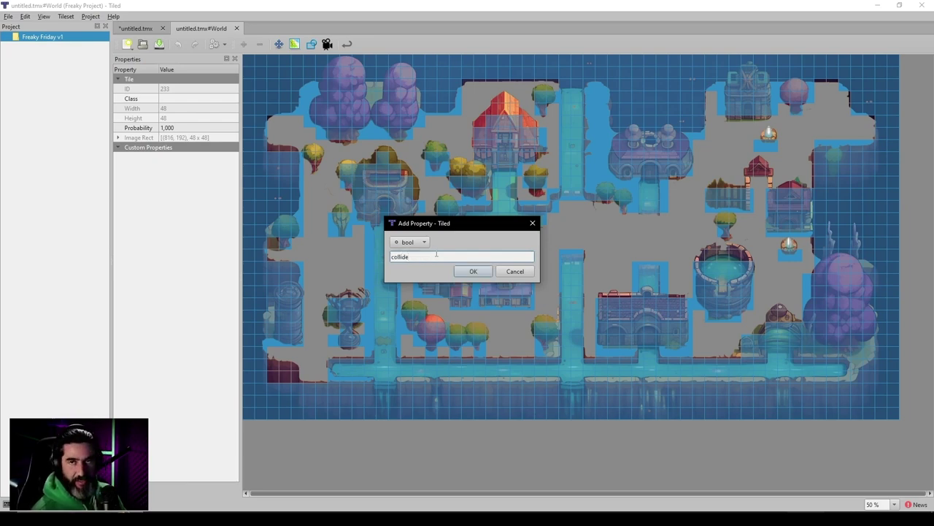
pyautogui.click(478, 272)
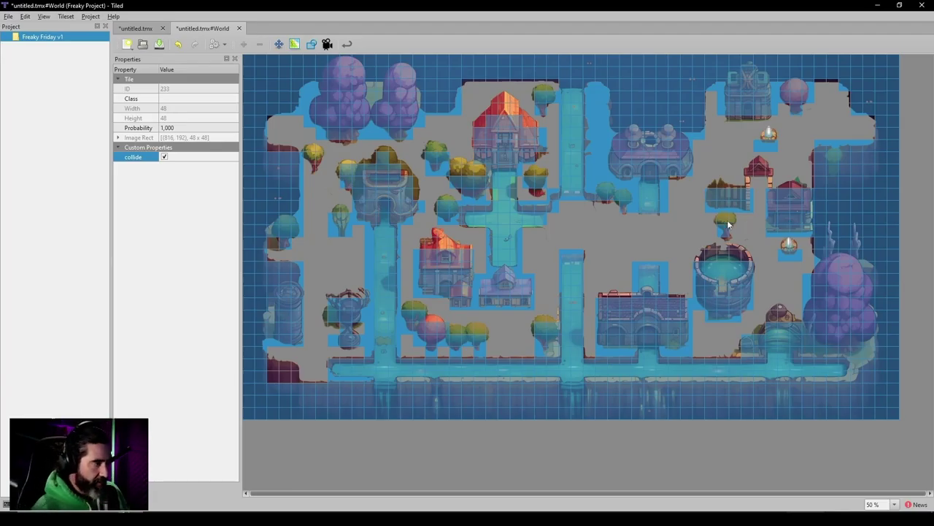
# Step: Return to untitled.tmx and pick nearly the whole World tileset as the painting stamp
pyautogui.click(138, 30)
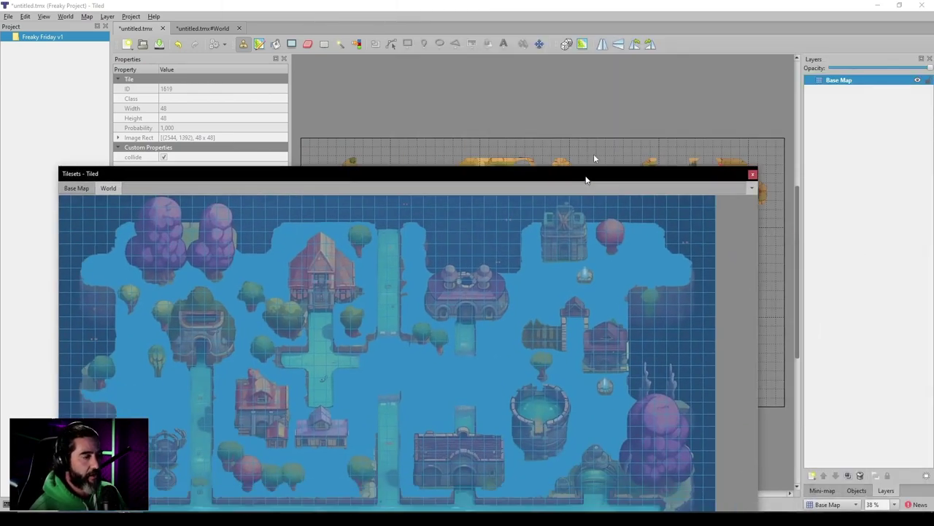
pyautogui.moveTo(519, 173); pyautogui.dragTo(584, 90)
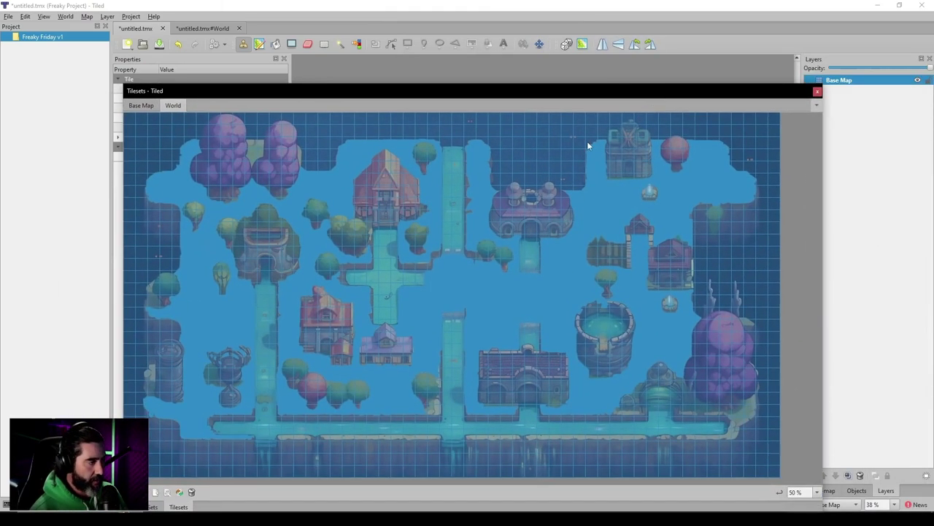
pyautogui.click(174, 106)
pyautogui.click(141, 105)
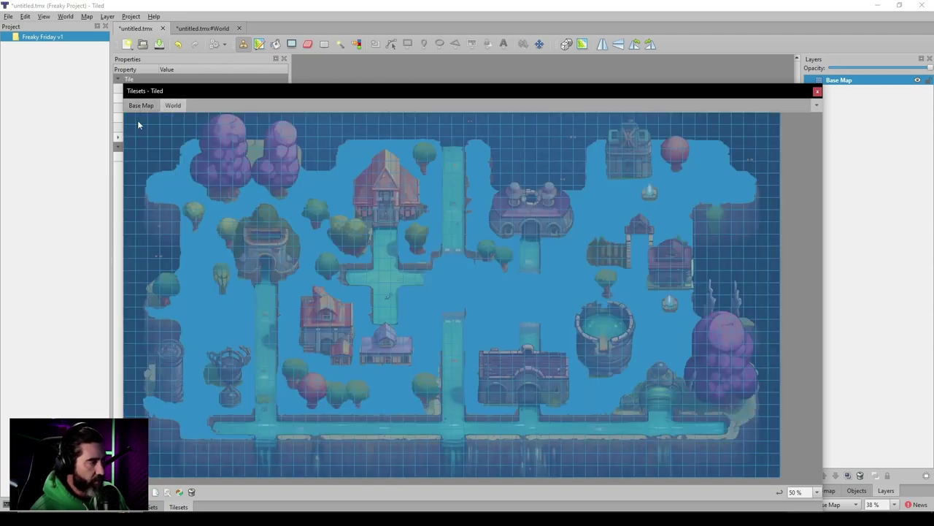
pyautogui.moveTo(129, 118); pyautogui.dragTo(779, 481)
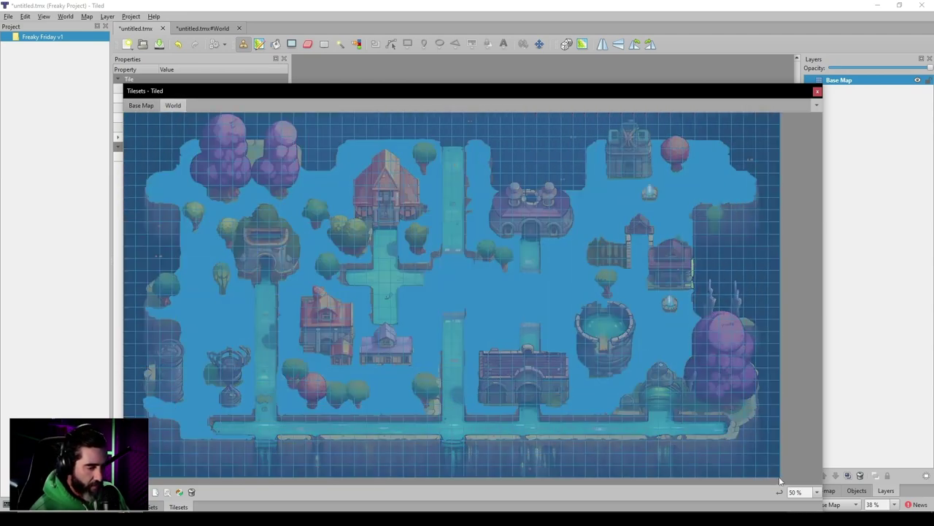
pyautogui.doubleClick(671, 89)
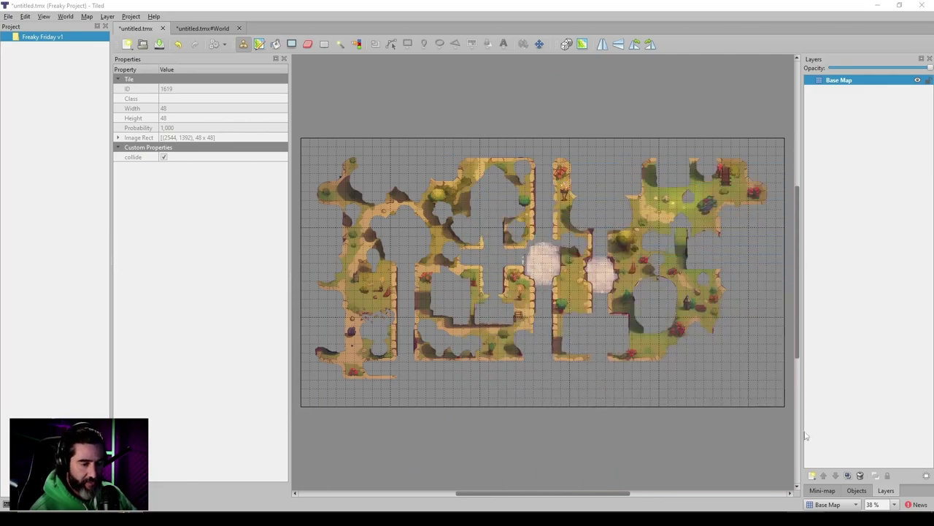
# Step: Add a new tile layer named World above Base Map
pyautogui.click(812, 475)
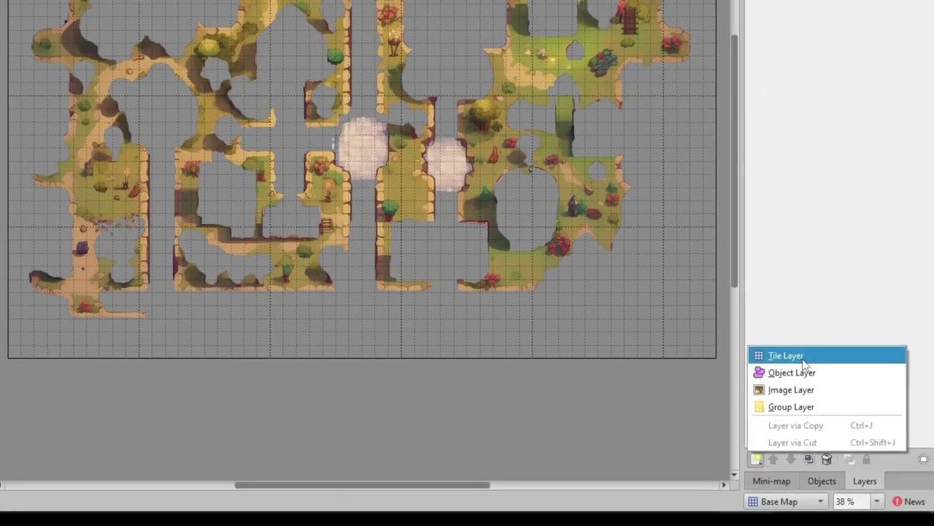
pyautogui.click(781, 355)
pyautogui.write('World')
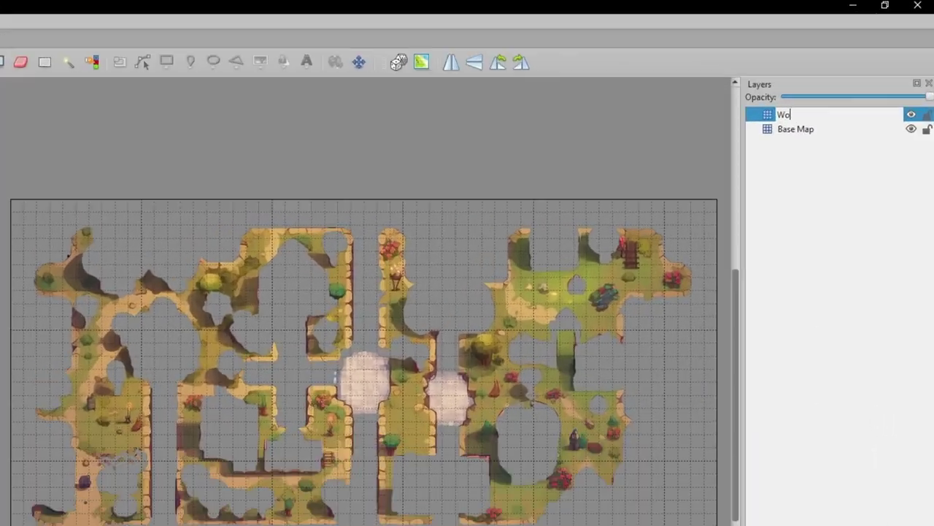
pyautogui.press('Return')
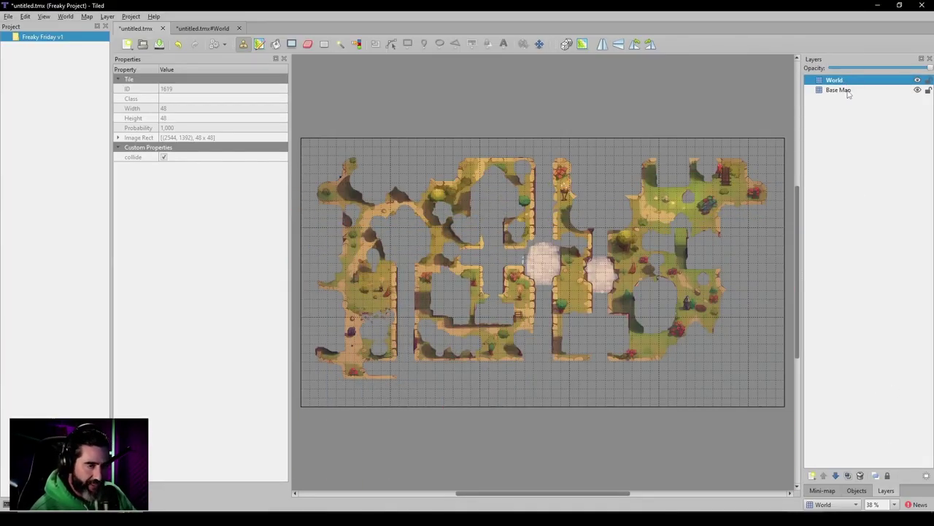
# Step: Stamp the World tileset town exactly aligned over the base map
pyautogui.moveTo(632, 177); pyautogui.dragTo(553, 285)
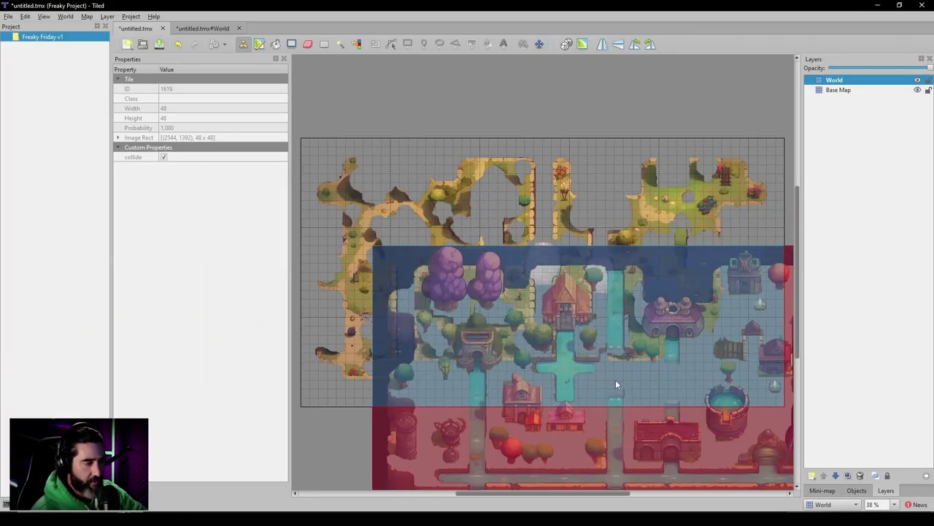
pyautogui.moveTo(615, 385); pyautogui.dragTo(552, 279)
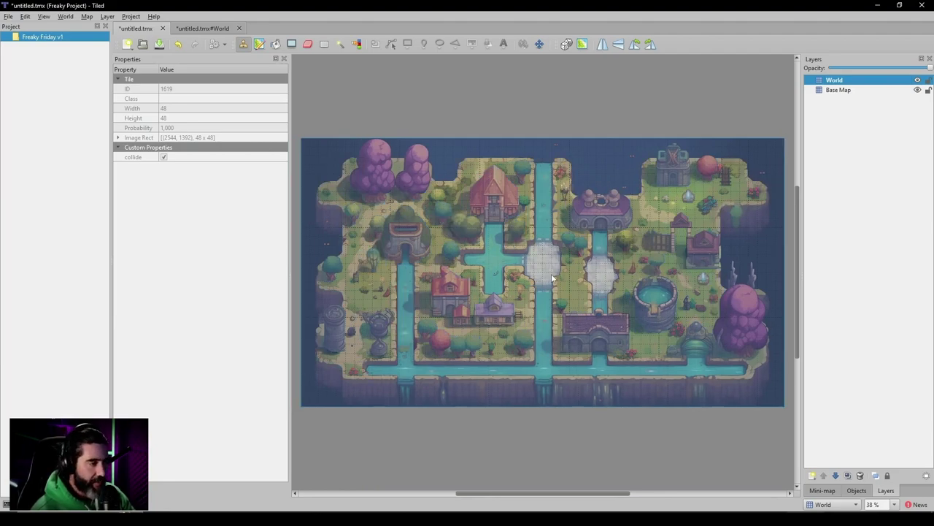
pyautogui.moveTo(553, 279); pyautogui.dragTo(573, 169)
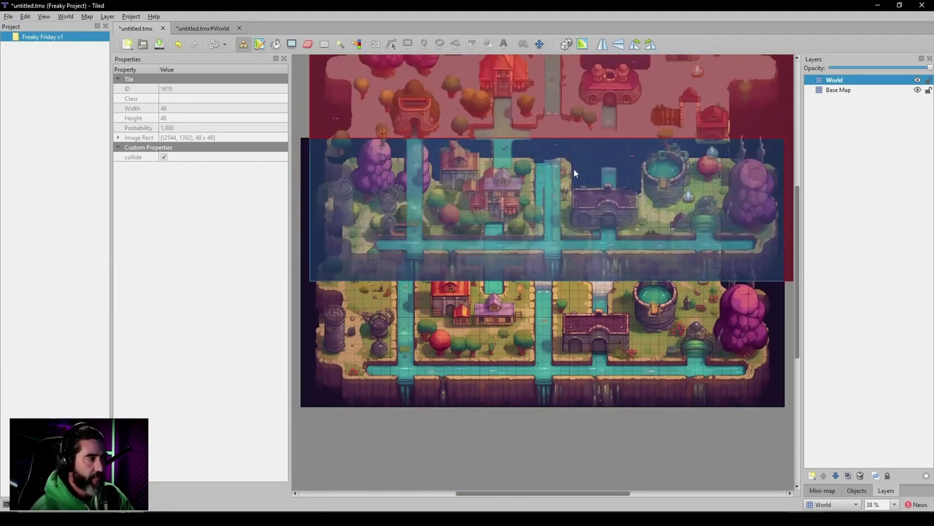
pyautogui.press('Escape')
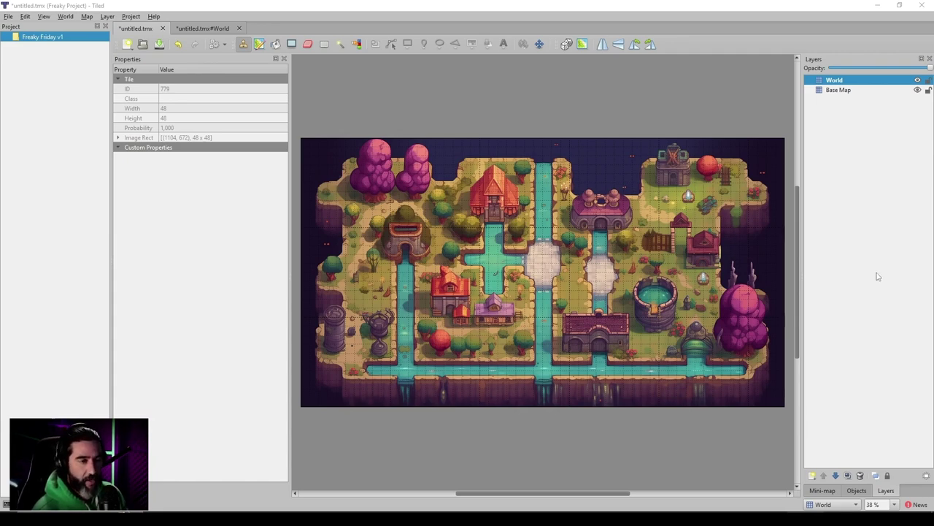
# Step: Add a new tile layer named Player_Layer
pyautogui.click(811, 475)
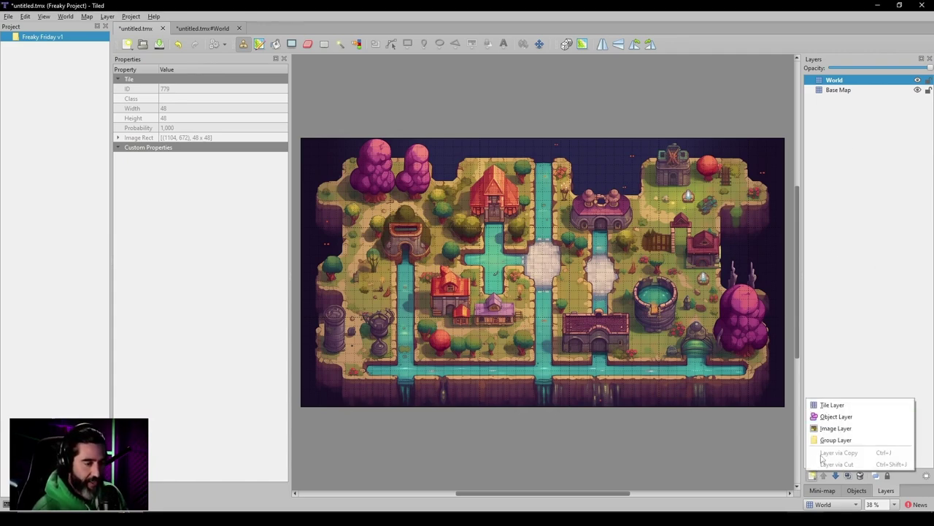
pyautogui.click(832, 404)
pyautogui.write('PO')
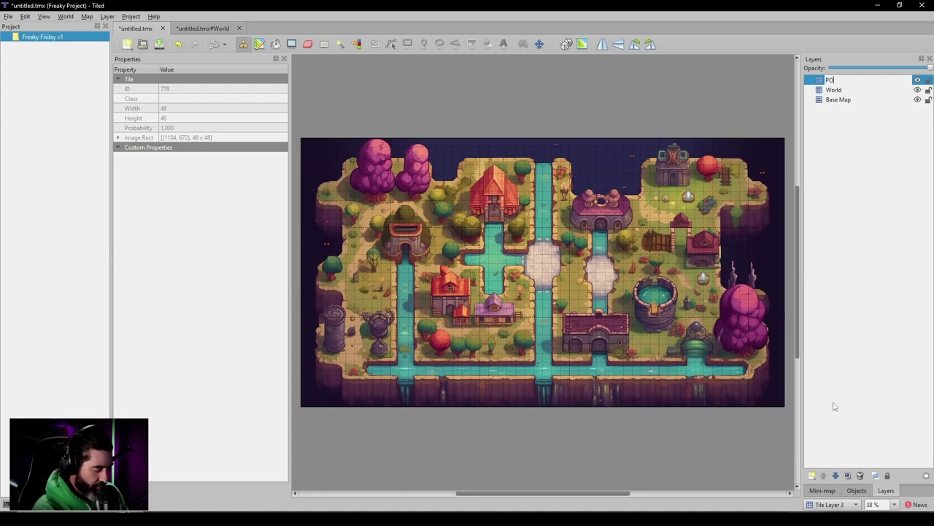
pyautogui.write('laye')
pyautogui.press('BackSpace')
pyautogui.press('BackSpace')
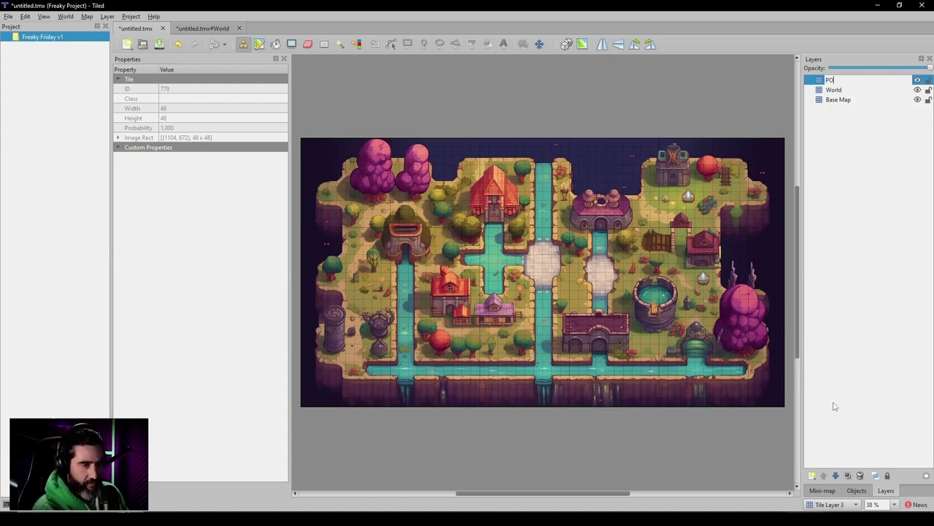
pyautogui.press('BackSpace')
pyautogui.write('layer')
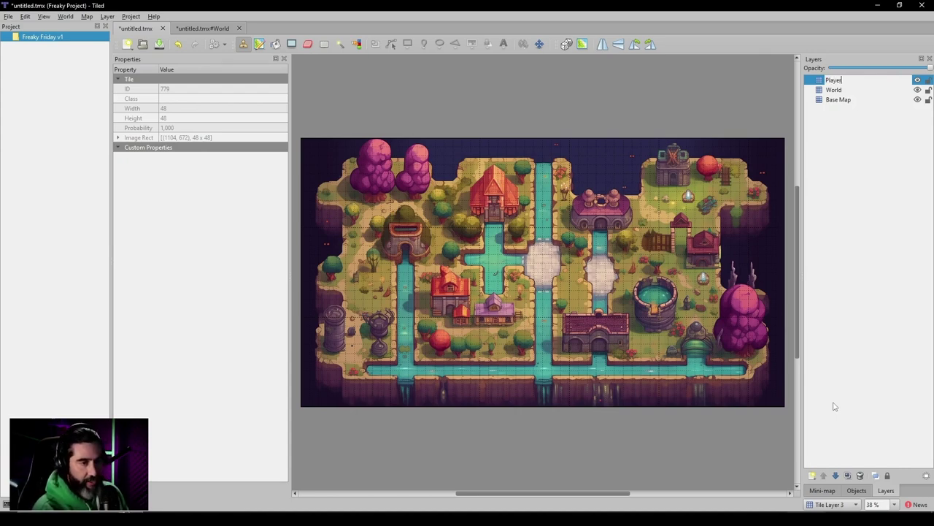
pyautogui.write('_')
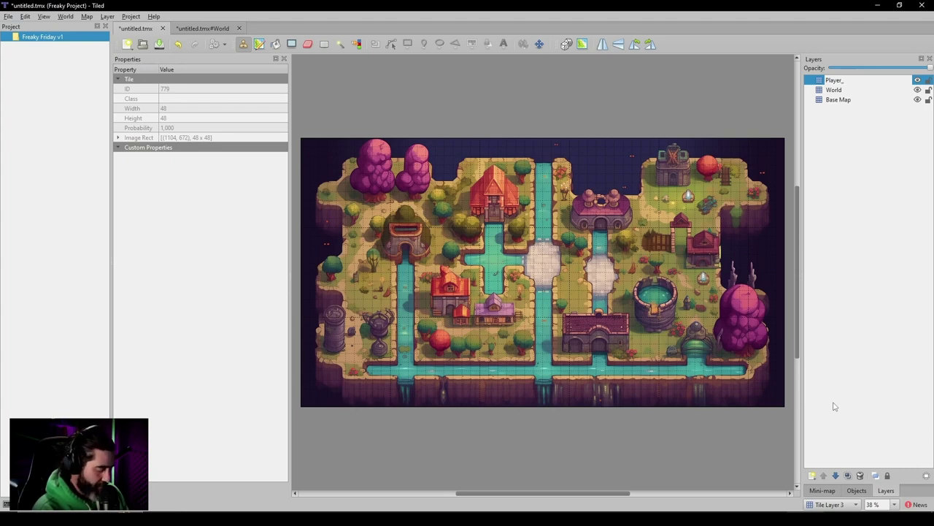
pyautogui.write('Layer')
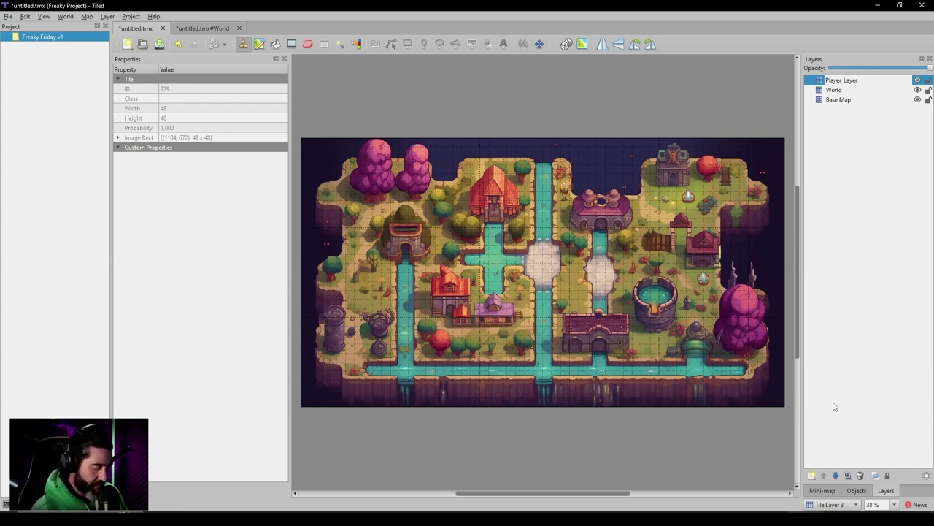
# Step: Rename the Base Map layer to Base_Map
pyautogui.click(837, 101)
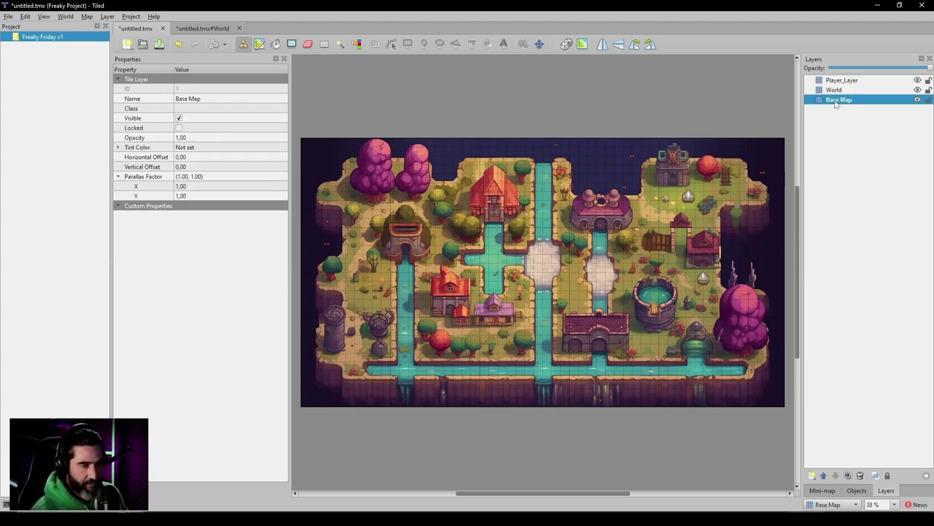
pyautogui.doubleClick(840, 102)
pyautogui.click(848, 102)
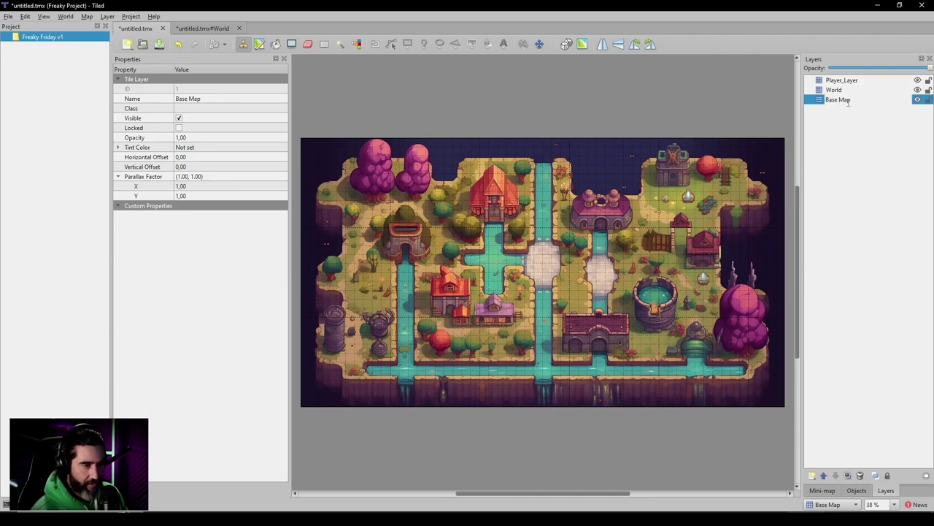
pyautogui.press('BackSpace')
pyautogui.write('_')
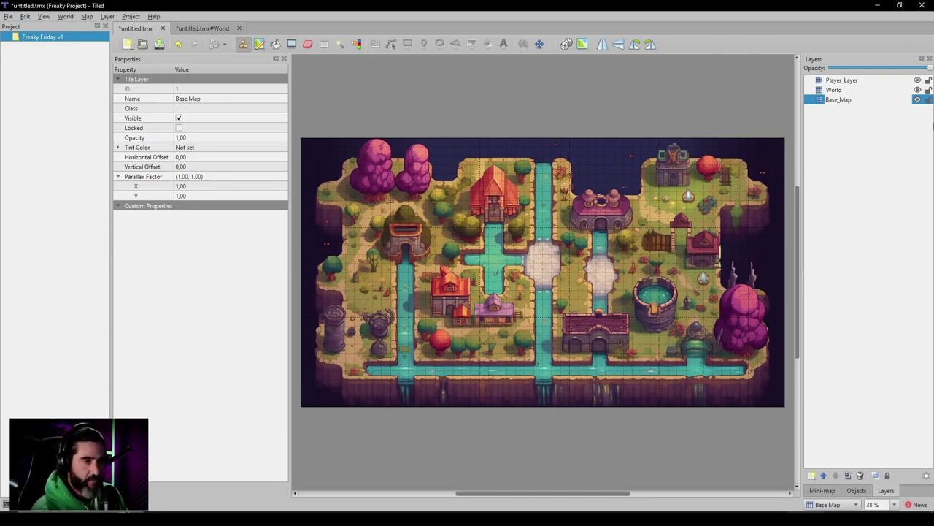
pyautogui.press('Return')
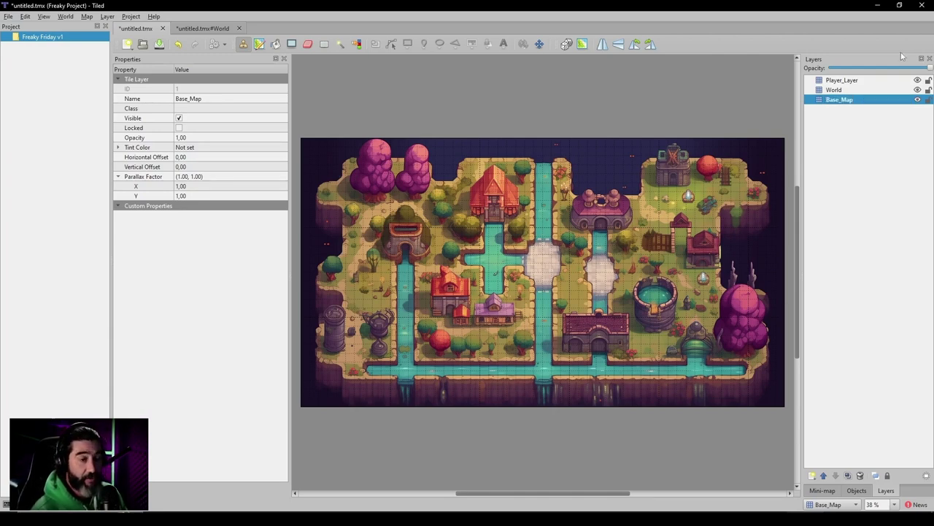
# Step: Add a new tile layer named Above_Player above Player_Layer
pyautogui.click(848, 80)
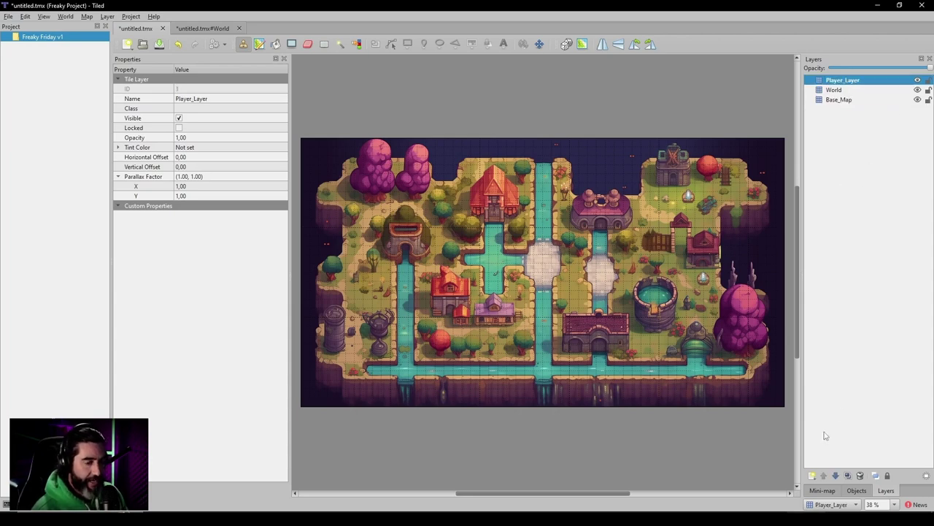
pyautogui.click(813, 475)
pyautogui.click(845, 406)
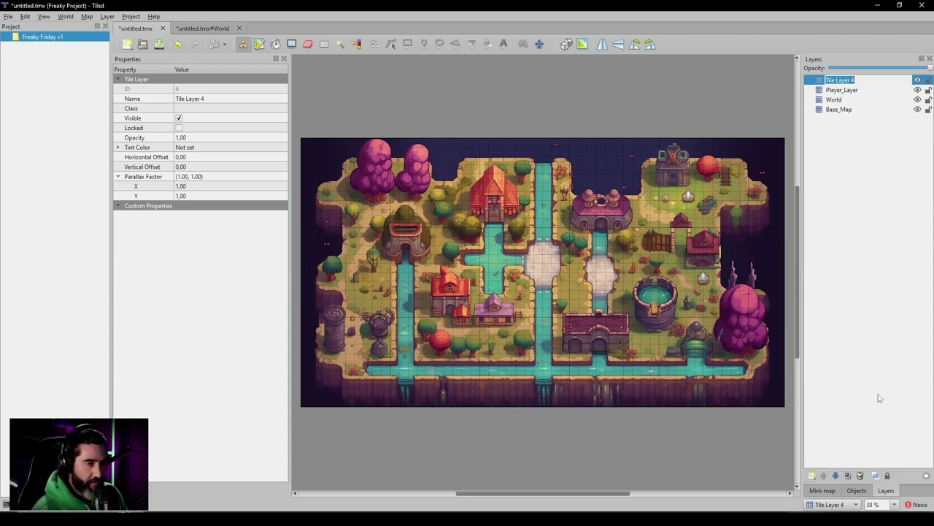
pyautogui.write('Col')
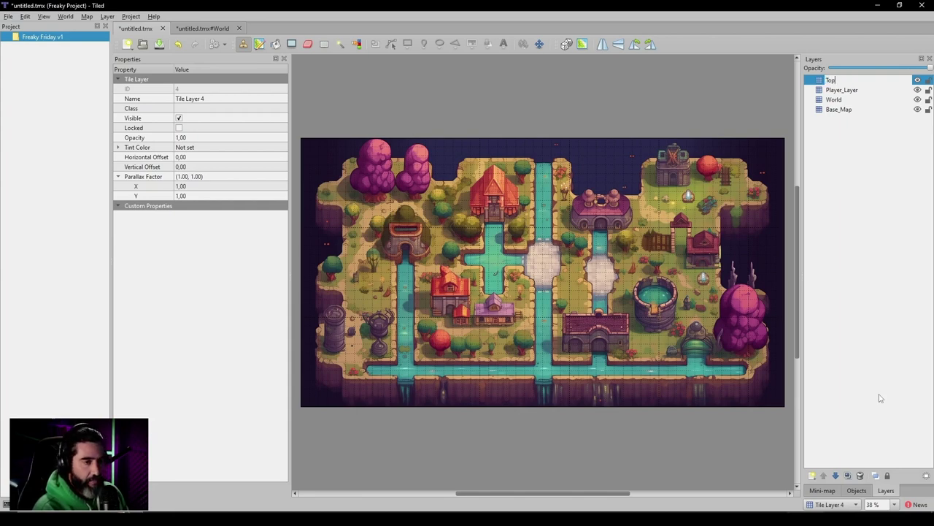
pyautogui.press('BackSpace')
pyautogui.press('BackSpace')
pyautogui.press('BackSpace')
pyautogui.write('Abov')
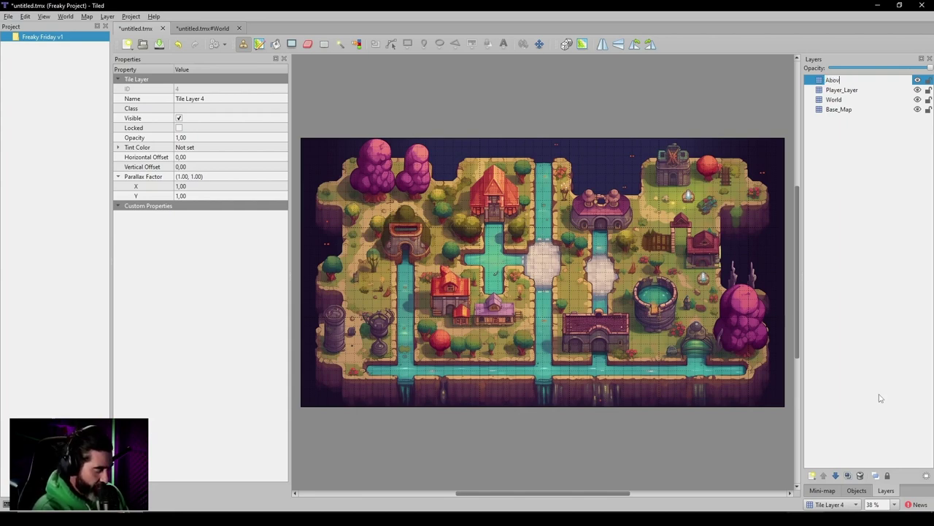
pyautogui.write('e_P')
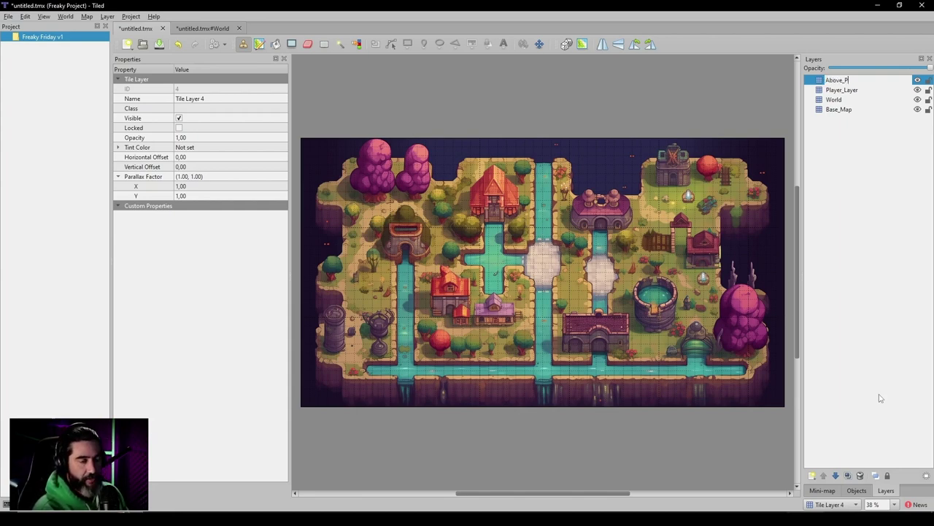
pyautogui.write('layer')
pyautogui.press('Return')
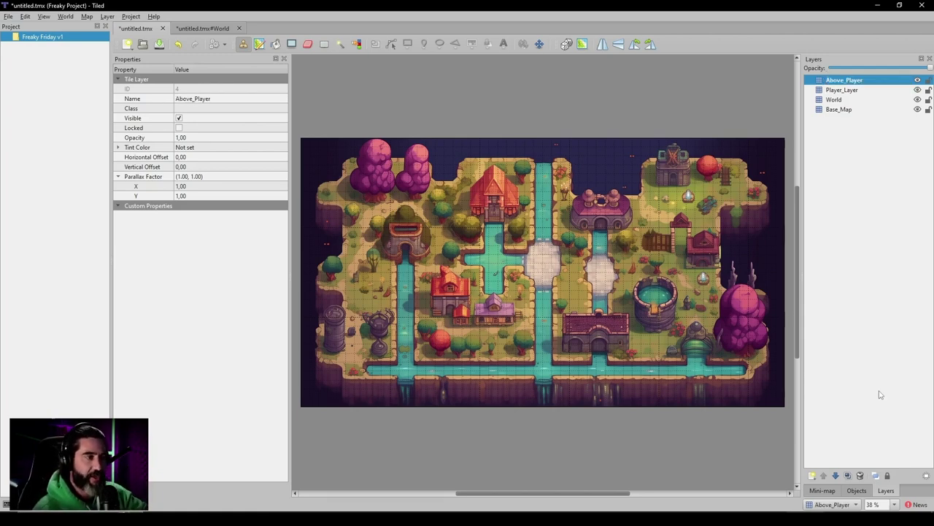
# Step: Bring the Tilesets window over the map and select the first building roof tiles
pyautogui.moveTo(927, 72); pyautogui.dragTo(728, 79)
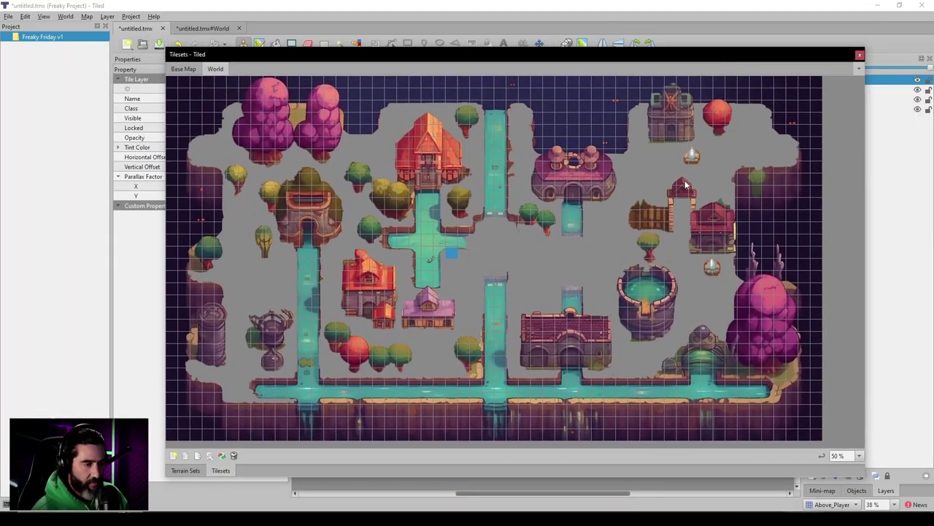
pyautogui.moveTo(669, 180)
pyautogui.mouseDown()
pyautogui.moveTo(692, 201)
pyautogui.moveTo(733, 206)
pyautogui.mouseUp()
pyautogui.moveTo(618, 278); pyautogui.dragTo(673, 272)
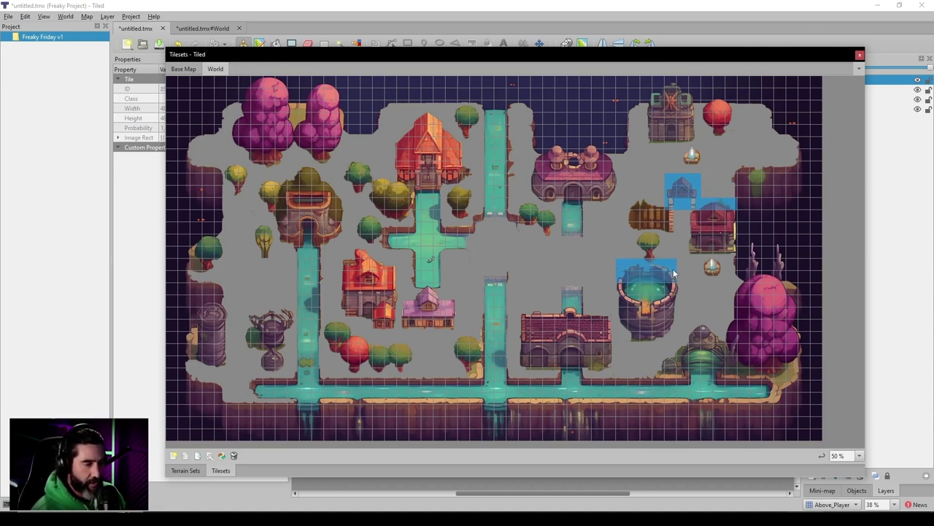
pyautogui.moveTo(639, 246); pyautogui.dragTo(660, 245)
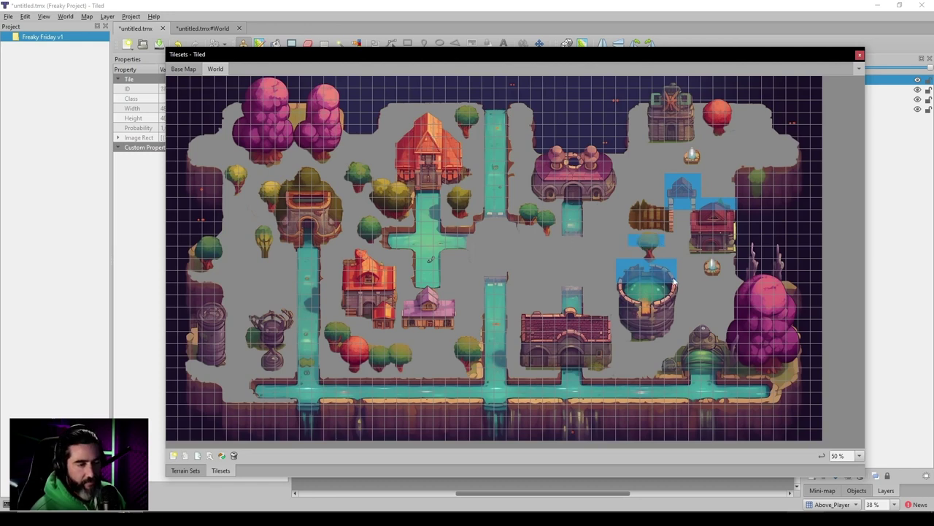
pyautogui.click(645, 238)
pyautogui.moveTo(522, 319); pyautogui.dragTo(603, 322)
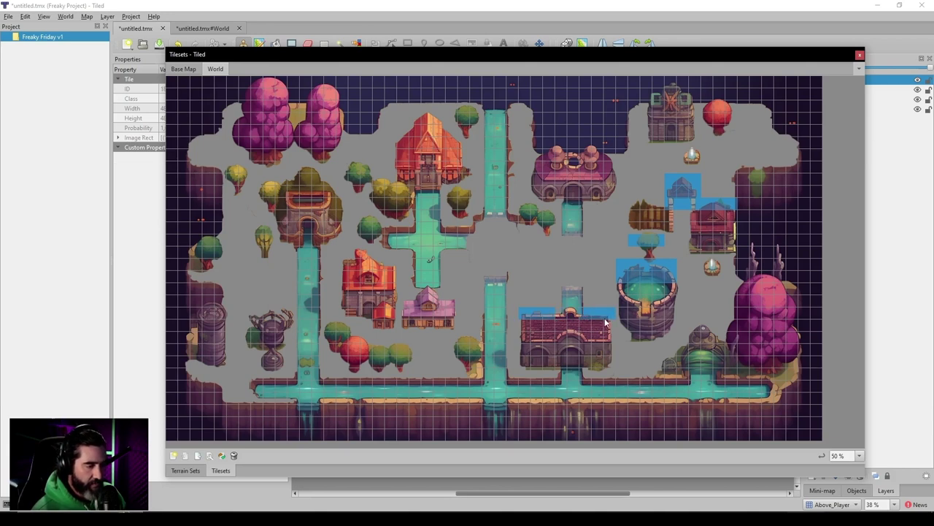
pyautogui.moveTo(689, 332); pyautogui.dragTo(715, 329)
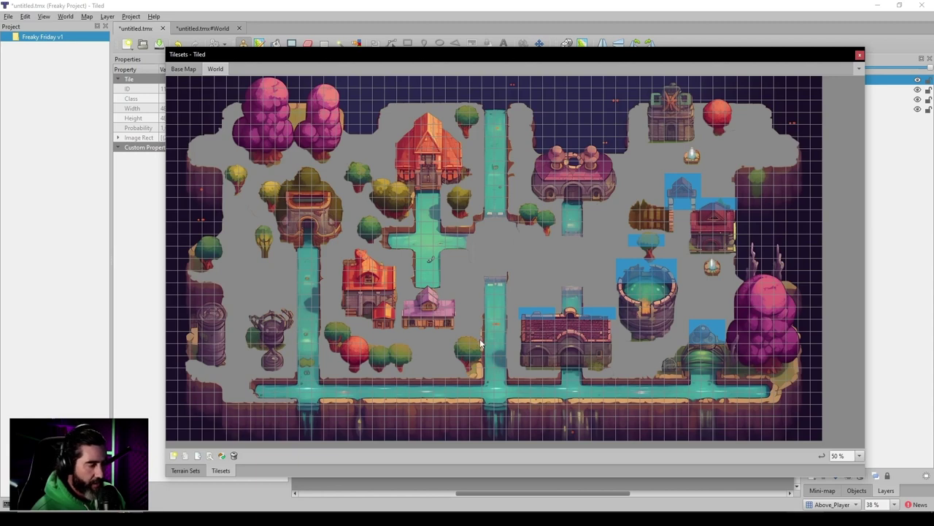
# Step: Add the remaining building tops, including orange and red houses, and small treetops to the selection
pyautogui.moveTo(481, 340); pyautogui.dragTo(353, 332)
pyautogui.moveTo(418, 296); pyautogui.dragTo(442, 301)
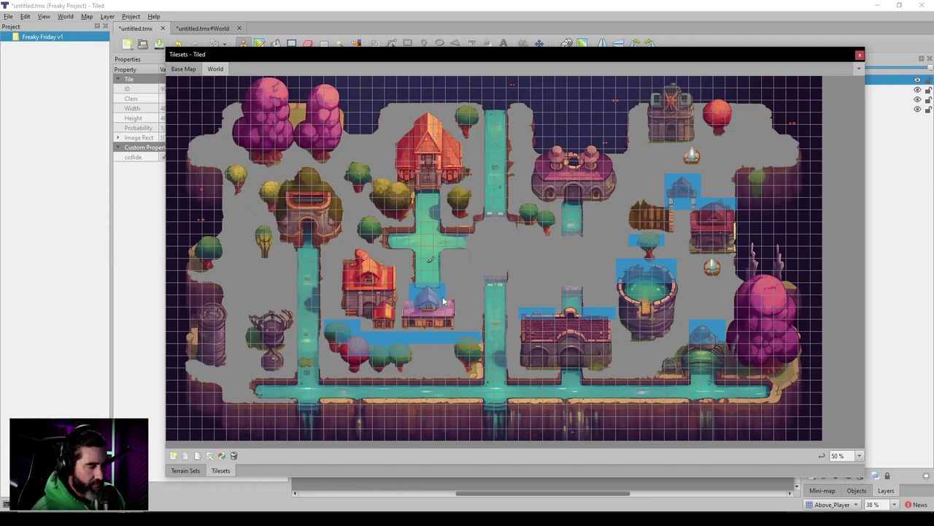
pyautogui.moveTo(340, 252); pyautogui.dragTo(387, 279)
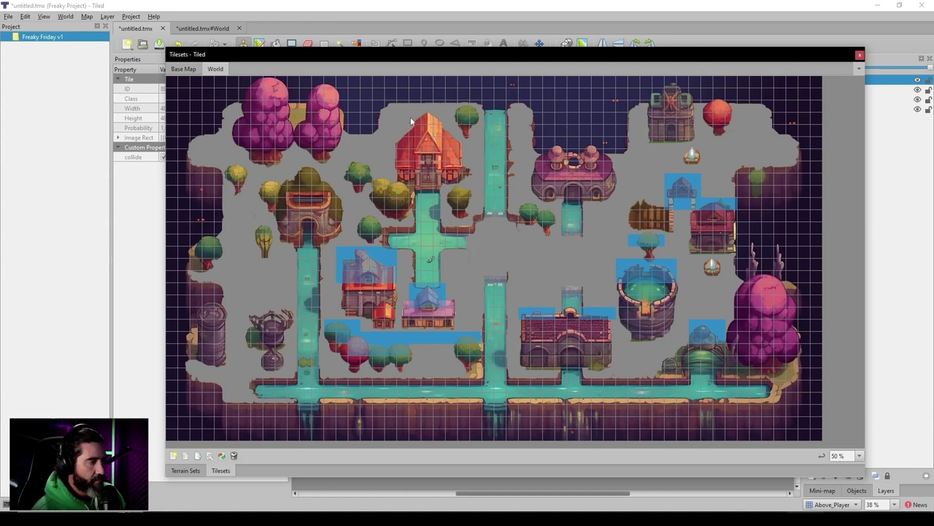
pyautogui.moveTo(393, 111); pyautogui.dragTo(458, 147)
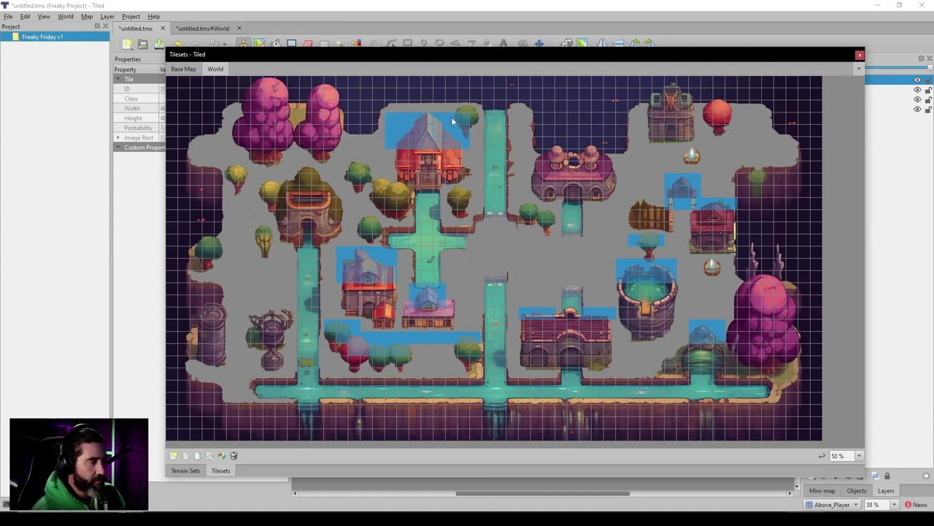
pyautogui.moveTo(457, 110); pyautogui.dragTo(470, 113)
pyautogui.moveTo(346, 169); pyautogui.dragTo(372, 173)
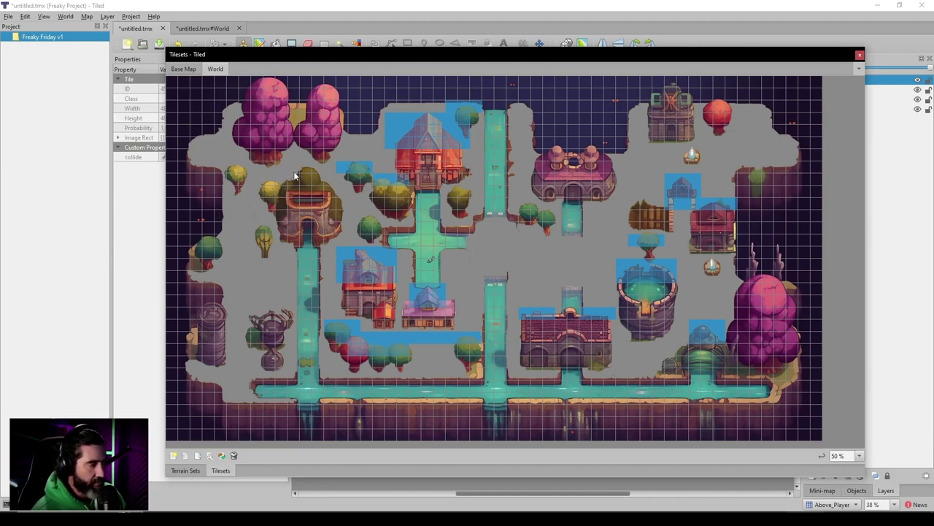
pyautogui.moveTo(332, 165)
pyautogui.mouseDown()
pyautogui.moveTo(329, 191)
pyautogui.moveTo(292, 195)
pyautogui.moveTo(266, 195)
pyautogui.moveTo(233, 170)
pyautogui.mouseUp()
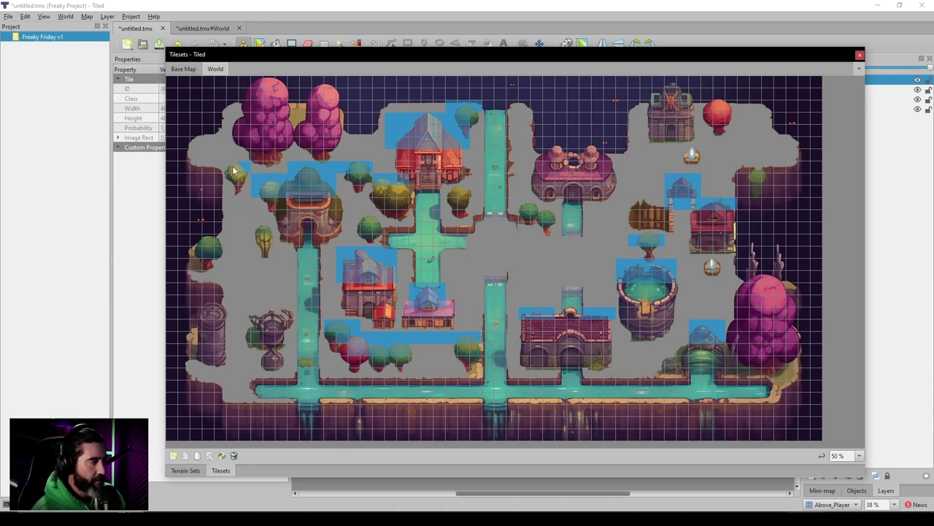
pyautogui.moveTo(258, 233); pyautogui.dragTo(270, 231)
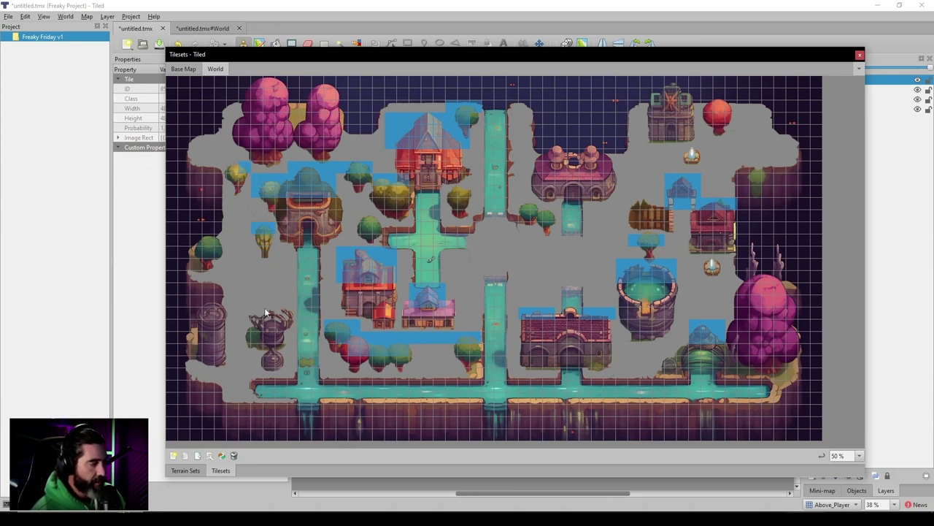
pyautogui.click(256, 315)
pyautogui.click(285, 319)
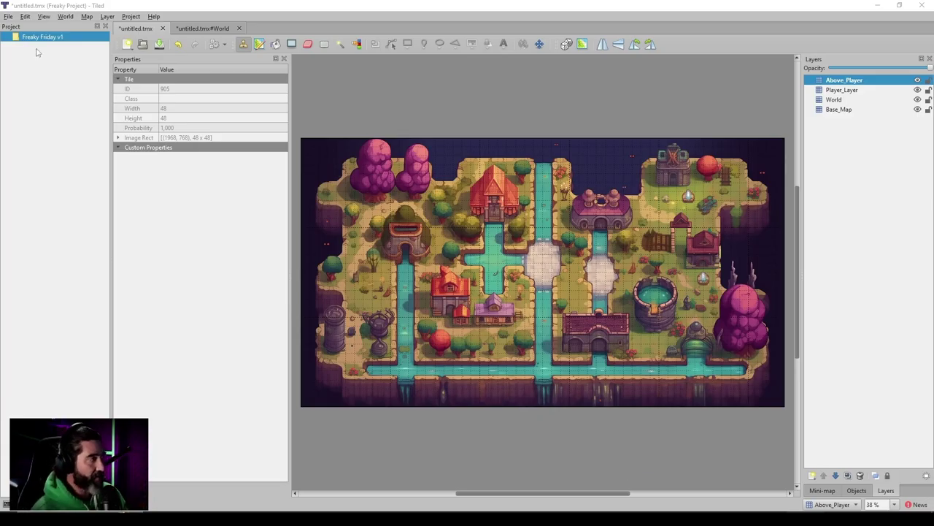
# Step: Save the map as Freaky Friday v1.tmx in the Freaky Friday v1 folder
pyautogui.click(9, 16)
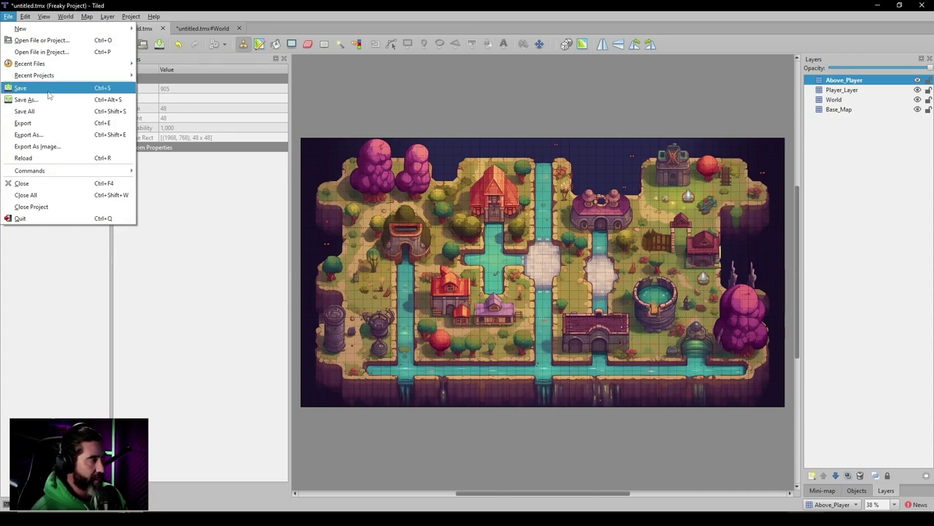
pyautogui.click(48, 88)
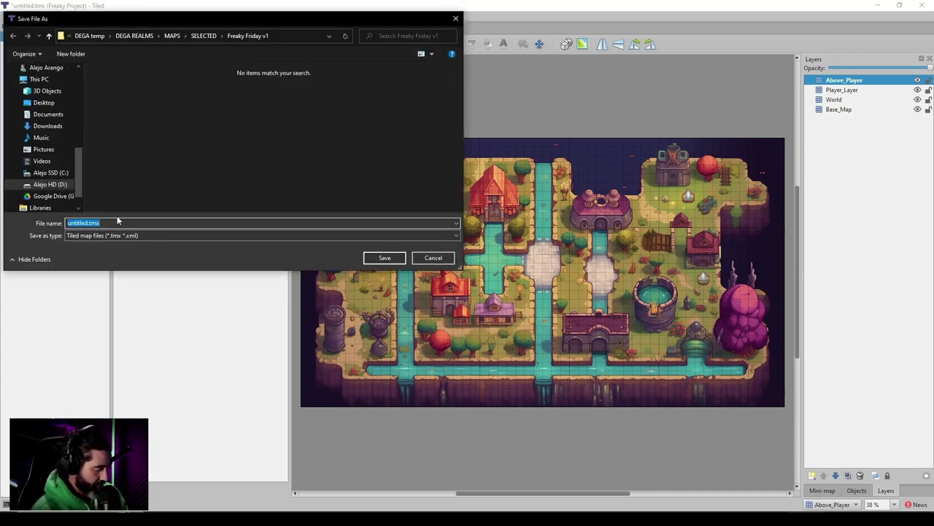
pyautogui.write('Freaky Fr')
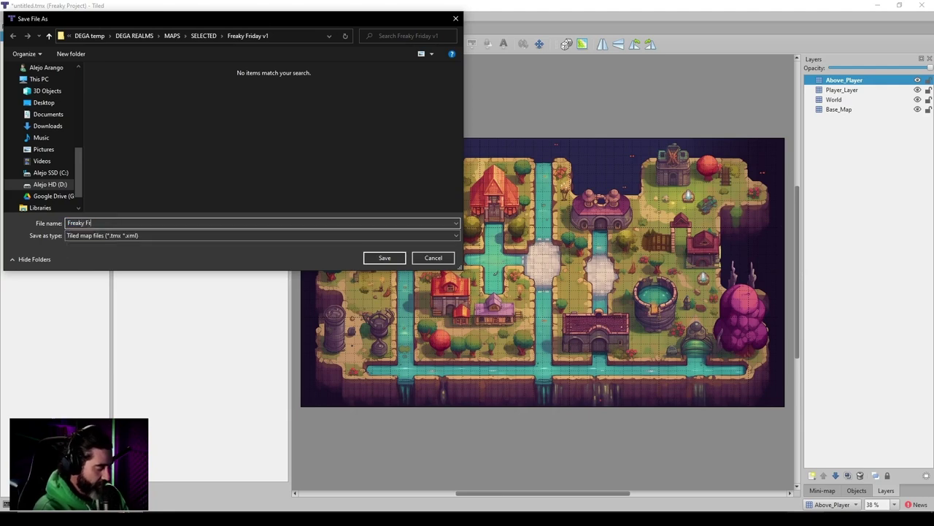
pyautogui.write('iday v1')
pyautogui.press('Return')
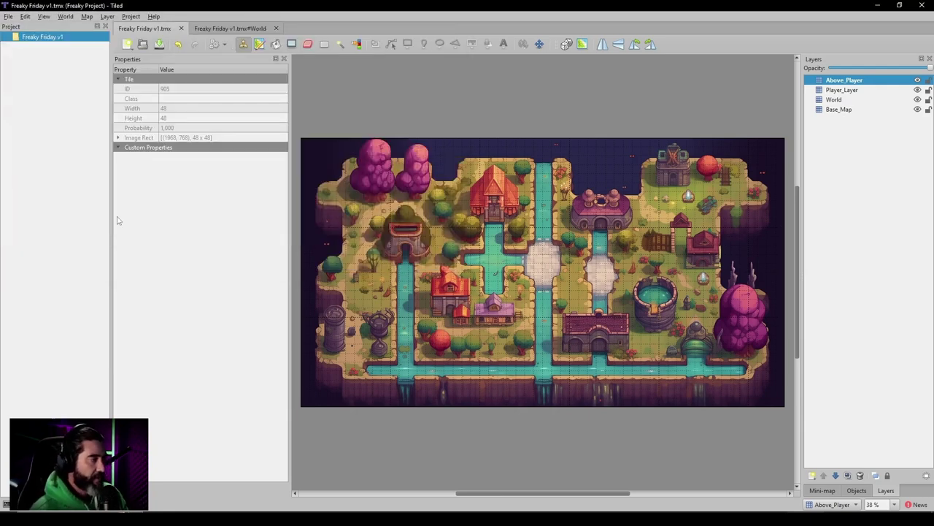
pyautogui.click(8, 16)
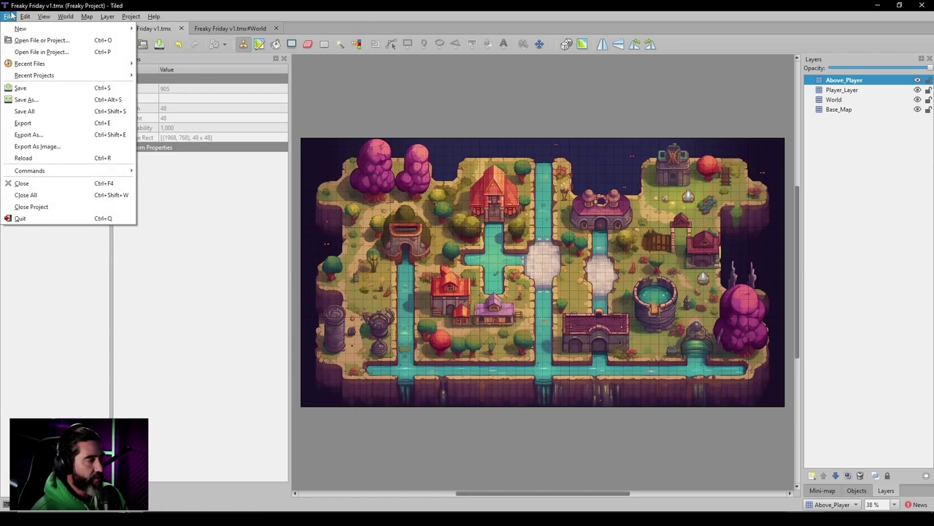
# Step: Export the map as a JSON map file named Freaky Friday v1.json, replacing the .tmj extension
pyautogui.click(50, 125)
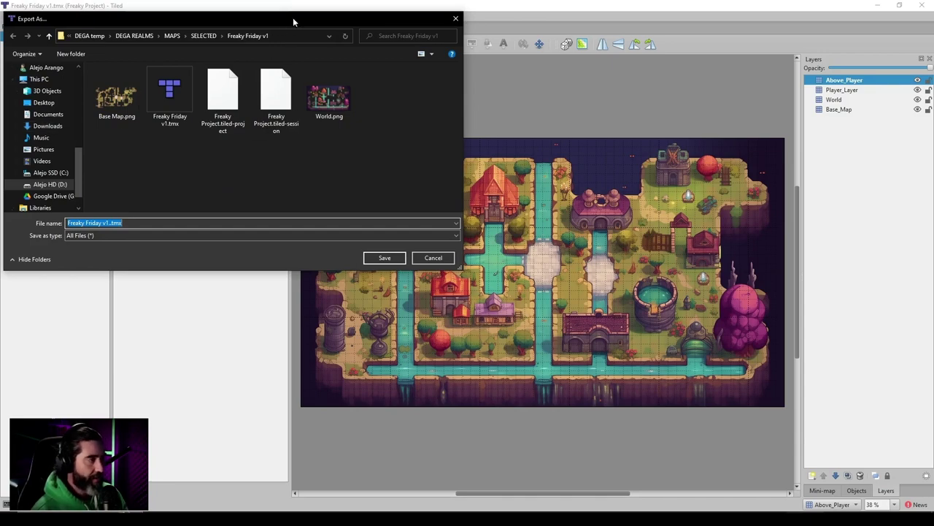
pyautogui.moveTo(294, 21); pyautogui.dragTo(661, 125)
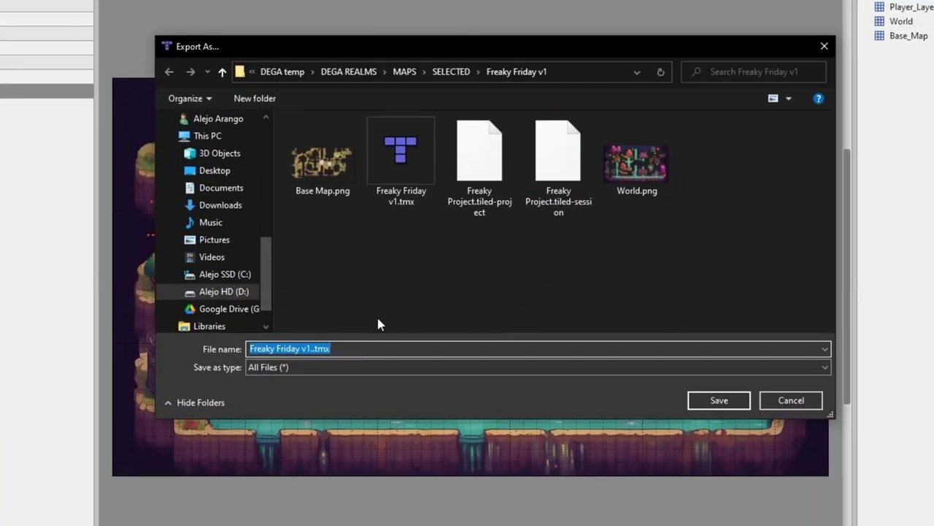
pyautogui.click(395, 367)
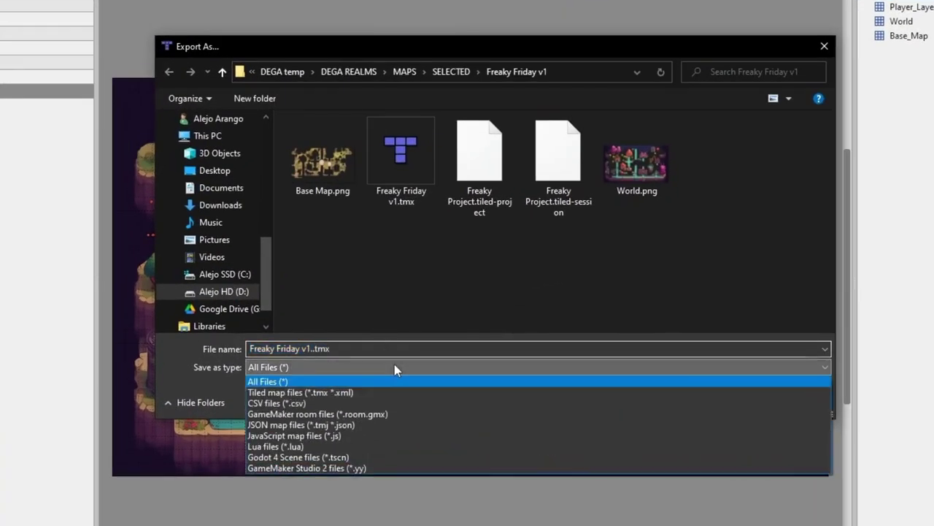
pyautogui.click(371, 426)
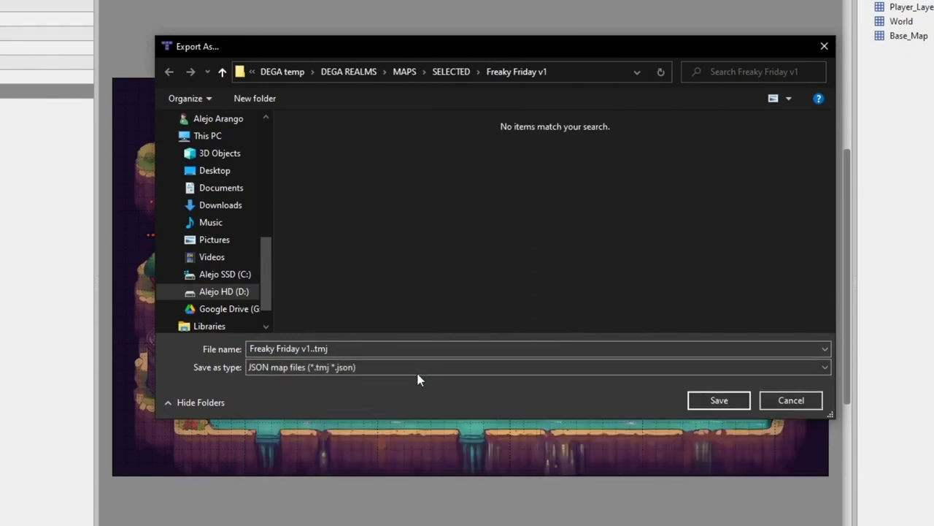
pyautogui.doubleClick(311, 349)
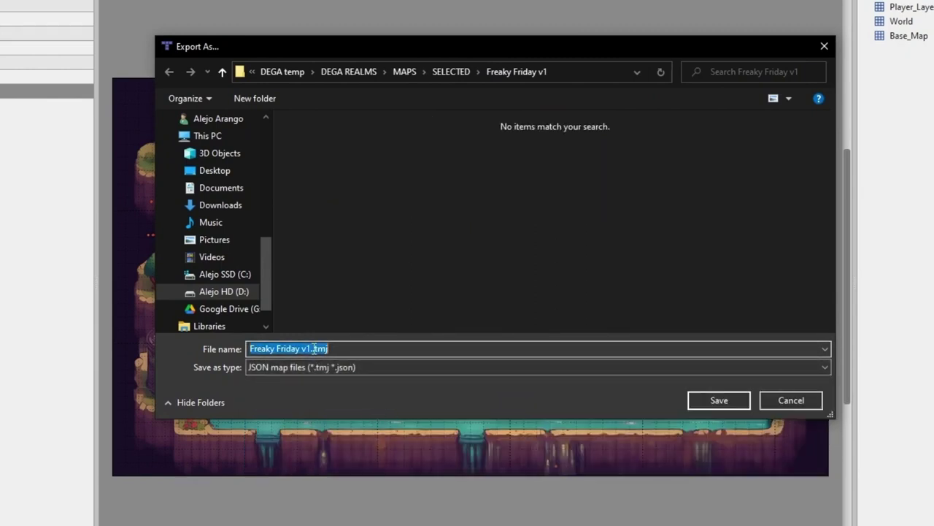
pyautogui.click(314, 348)
pyautogui.moveTo(313, 348); pyautogui.dragTo(375, 350)
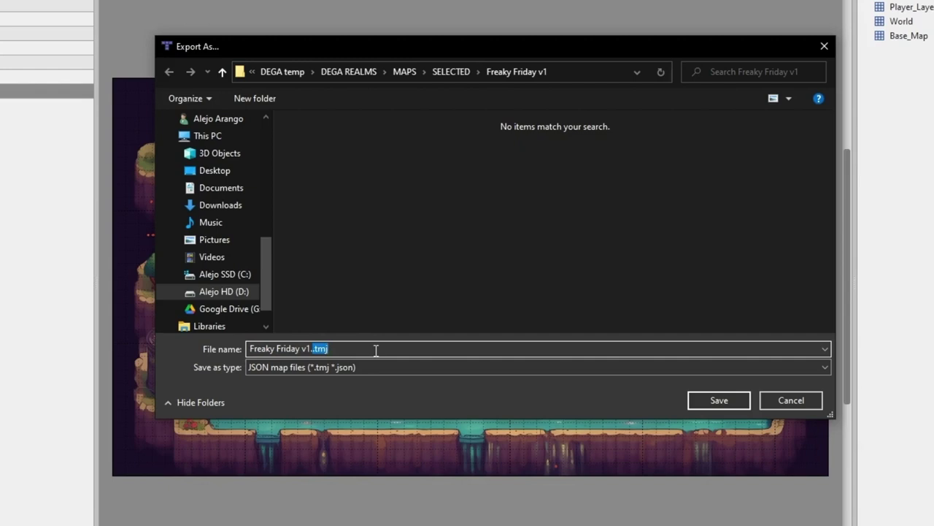
pyautogui.write('json')
pyautogui.click(717, 401)
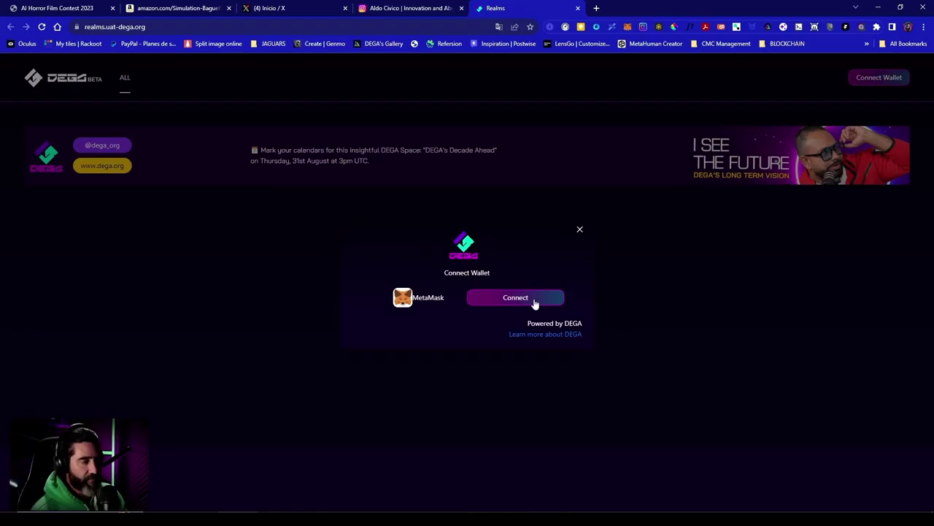
# Step: Connect the MetaMask wallet from the Connect Wallet dialog on DEGA Realms
pyautogui.click(534, 302)
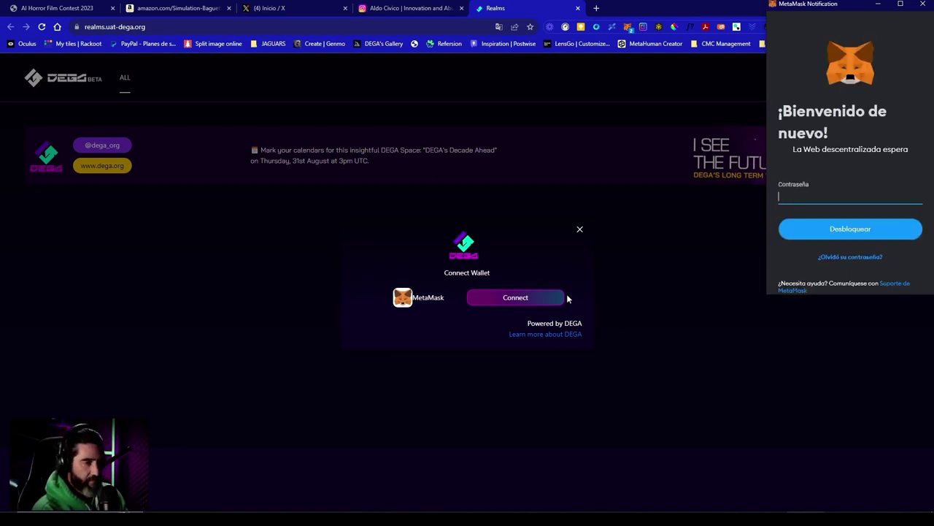
# Step: Unlock MetaMask, add a new realm named Freaky Friday v1, and begin its JSON upload
pyautogui.click(850, 229)
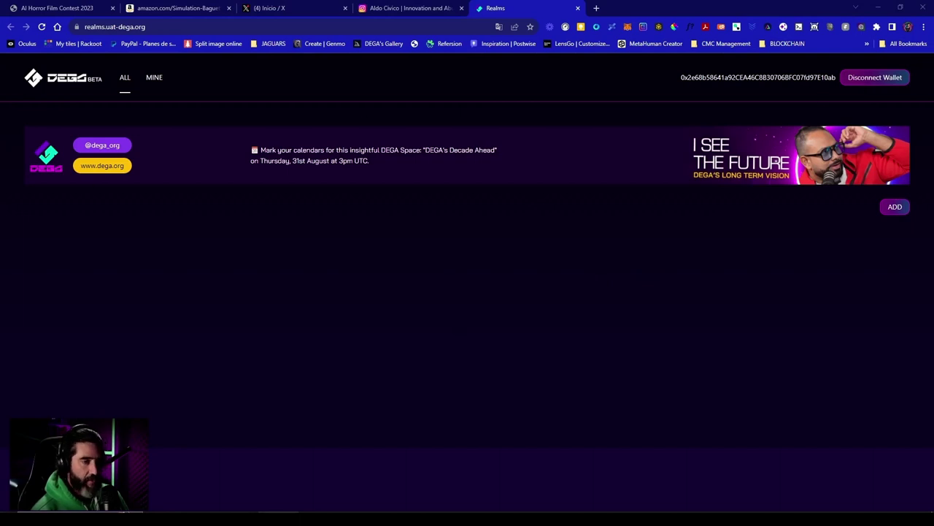
pyautogui.click(895, 208)
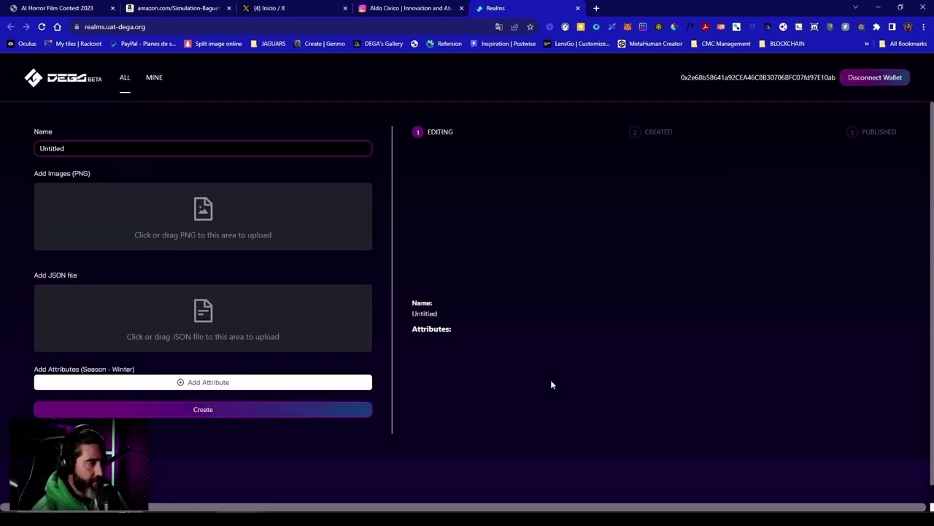
pyautogui.doubleClick(93, 151)
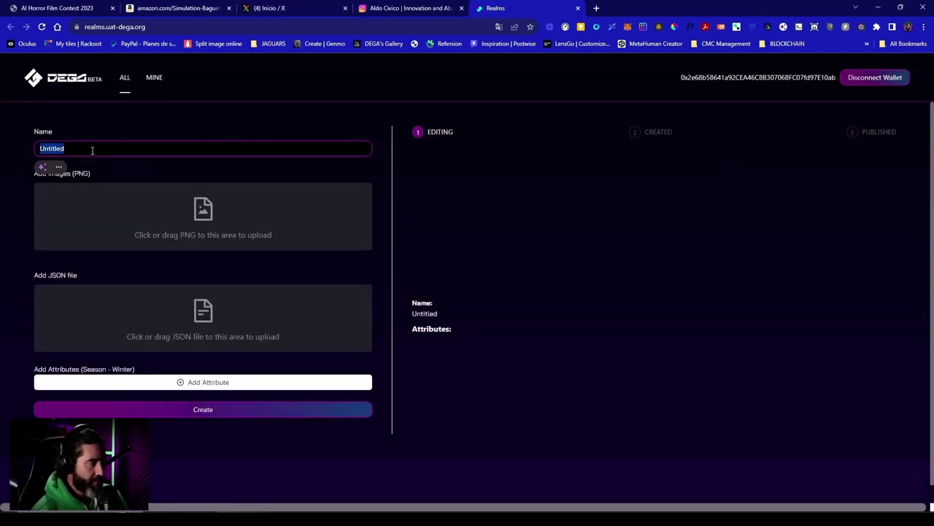
pyautogui.write('F')
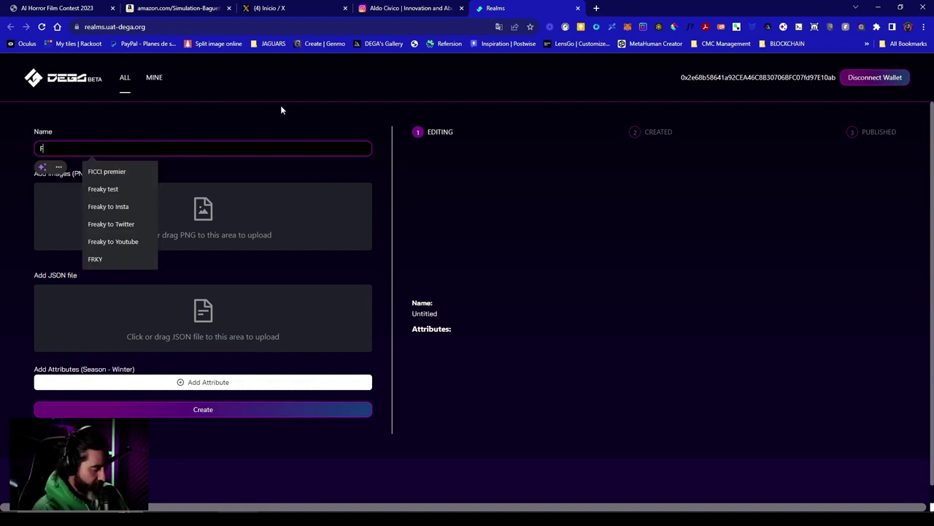
pyautogui.write('reaky Friday v1')
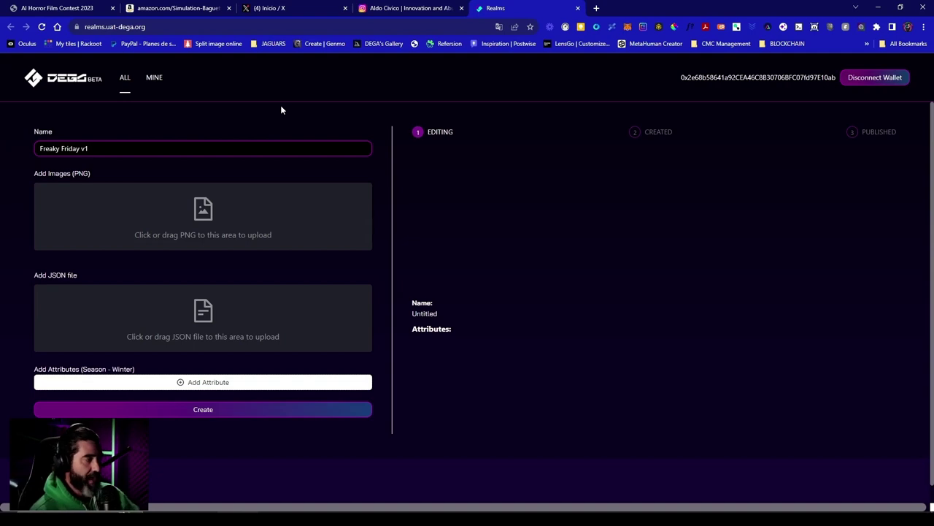
pyautogui.click(293, 290)
# Step: Upload Freaky Friday v1.json from DEGA REALMS > MAPS > SELECTED > Freaky Friday v1
pyautogui.click(164, 24)
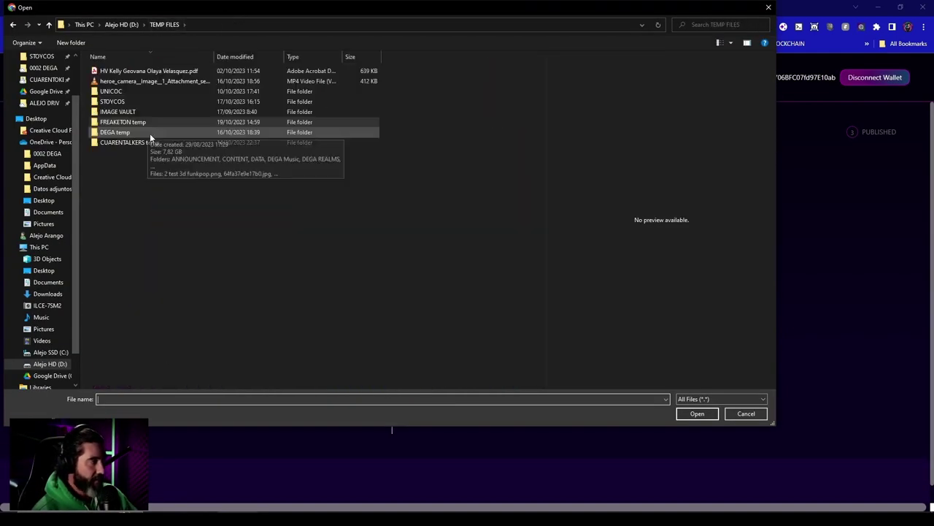
pyautogui.doubleClick(128, 130)
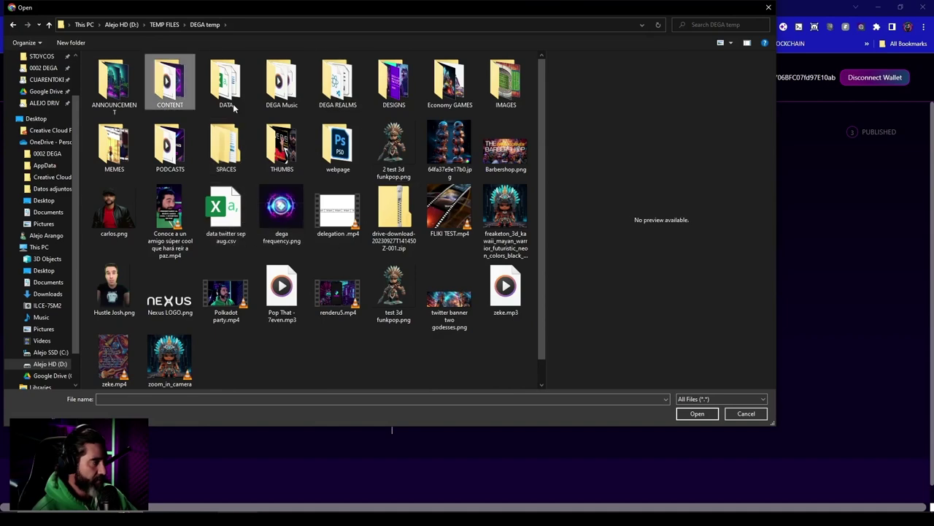
pyautogui.doubleClick(337, 80)
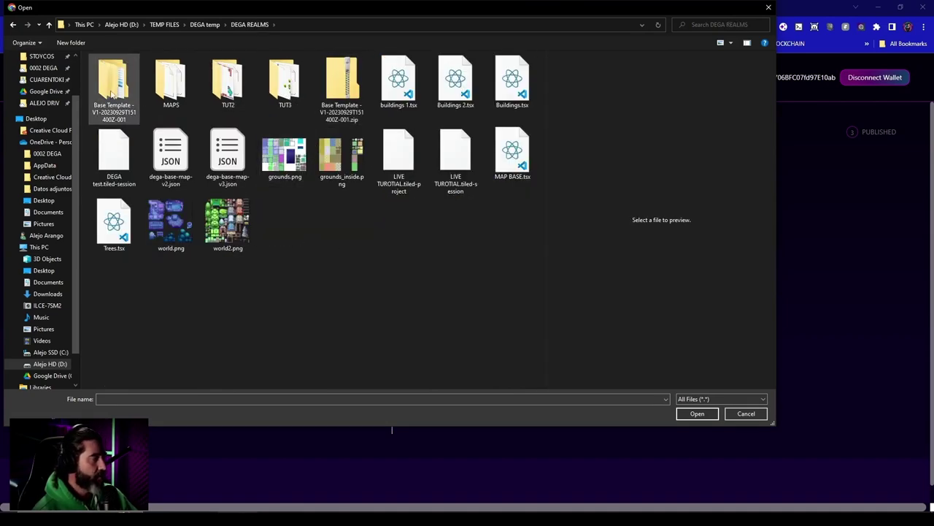
pyautogui.doubleClick(172, 84)
pyautogui.doubleClick(176, 86)
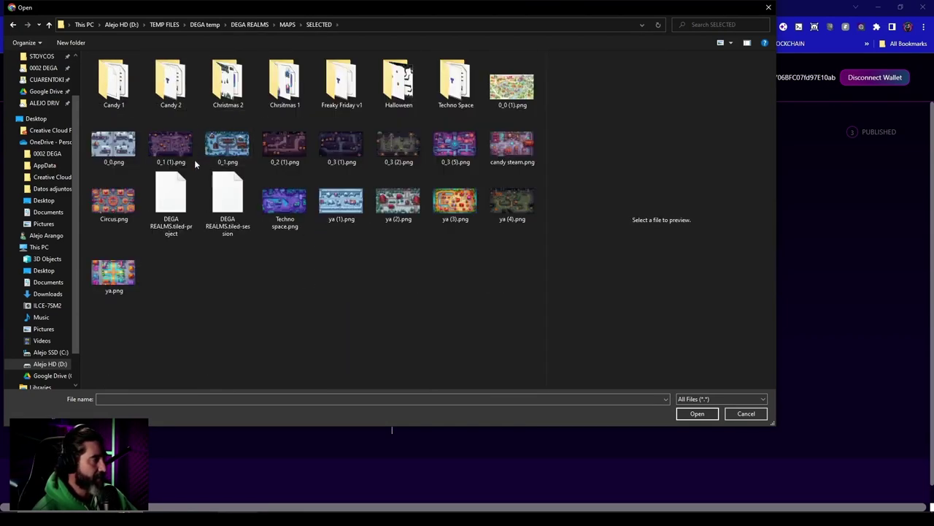
pyautogui.doubleClick(342, 82)
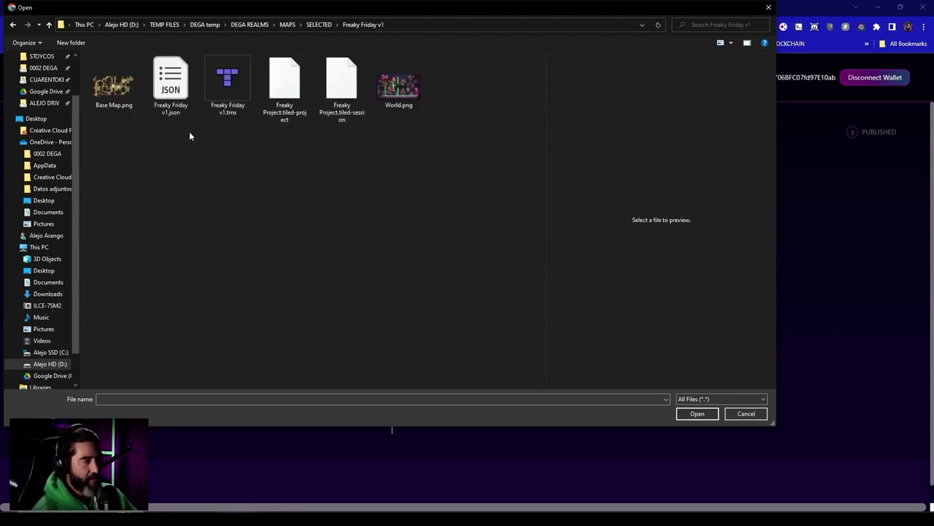
pyautogui.click(176, 101)
pyautogui.click(696, 413)
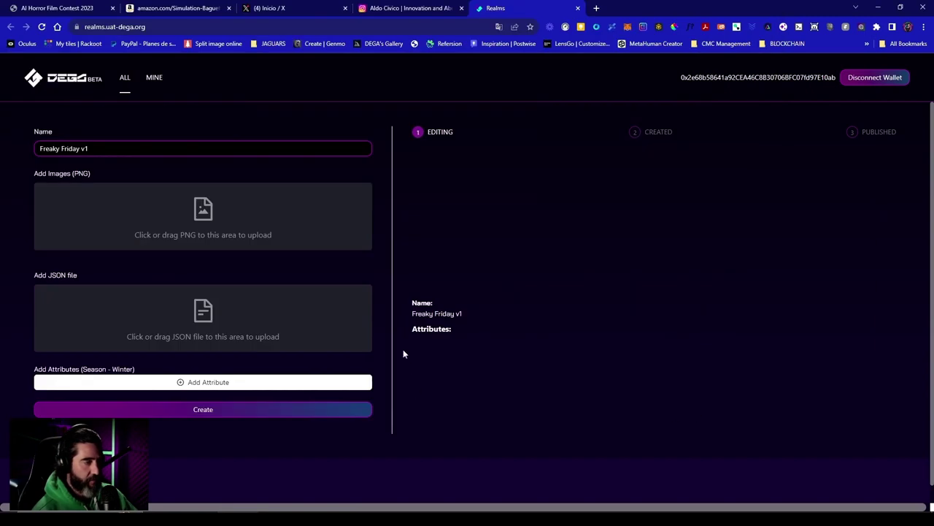
# Step: Attach World.png and Base Map.png as the realm's PNG images
pyautogui.click(203, 221)
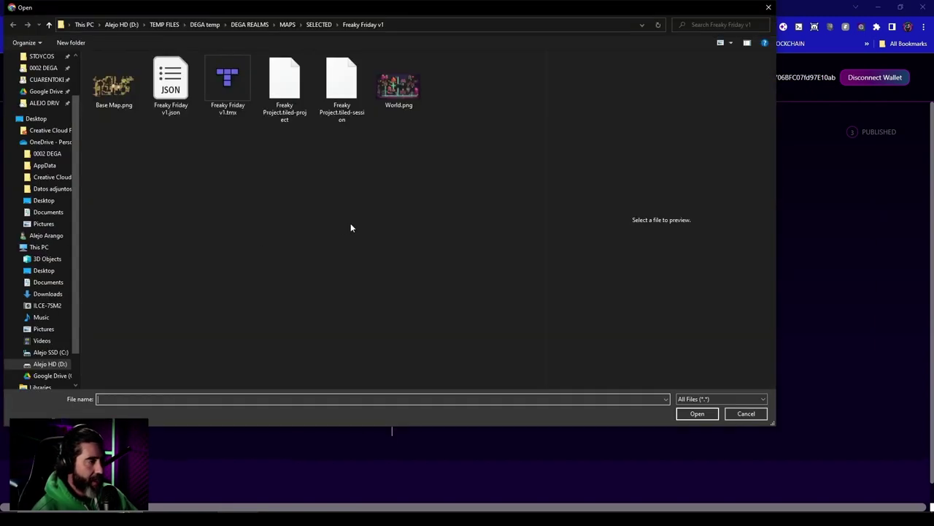
pyautogui.click(398, 86)
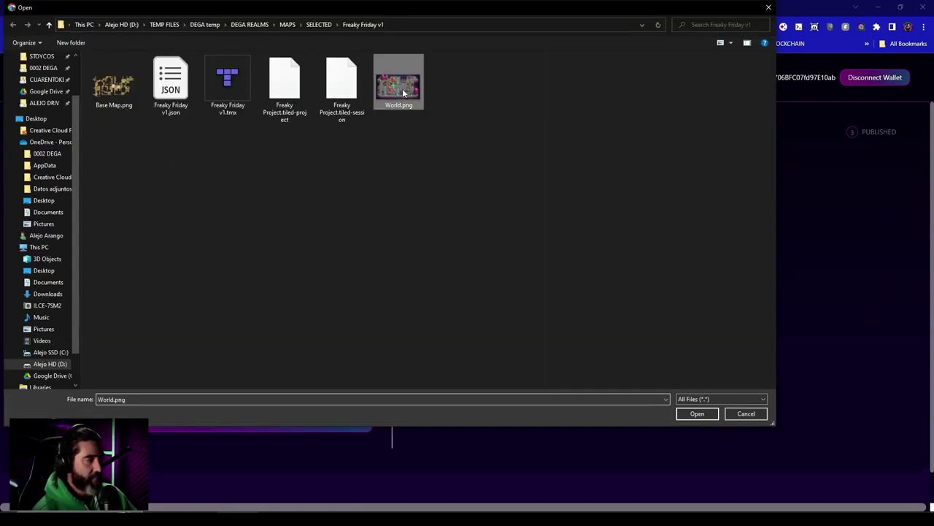
pyautogui.keyDown('ctrl'); pyautogui.click(118, 91); pyautogui.keyUp('ctrl')
pyautogui.click(697, 414)
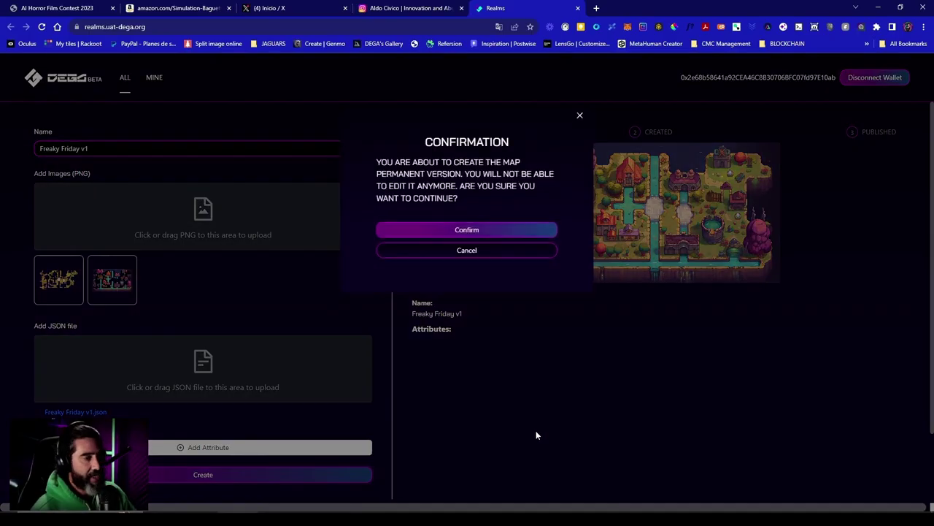
# Step: Confirm creating the permanent version of the Freaky Friday v1 map
pyautogui.click(480, 228)
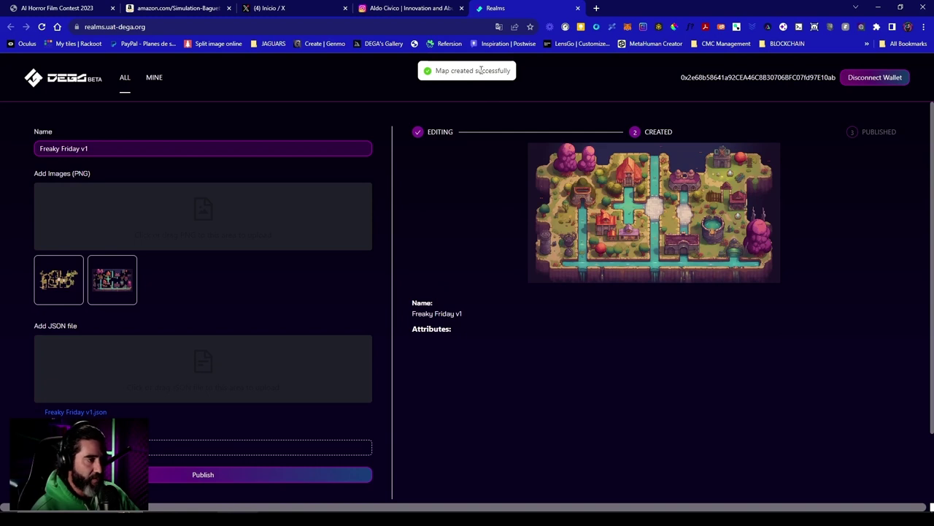
# Step: Publish Freaky Friday v1 to BNB Chain - Testnet, approve it in MetaMask, and view MINE realms
pyautogui.click(325, 476)
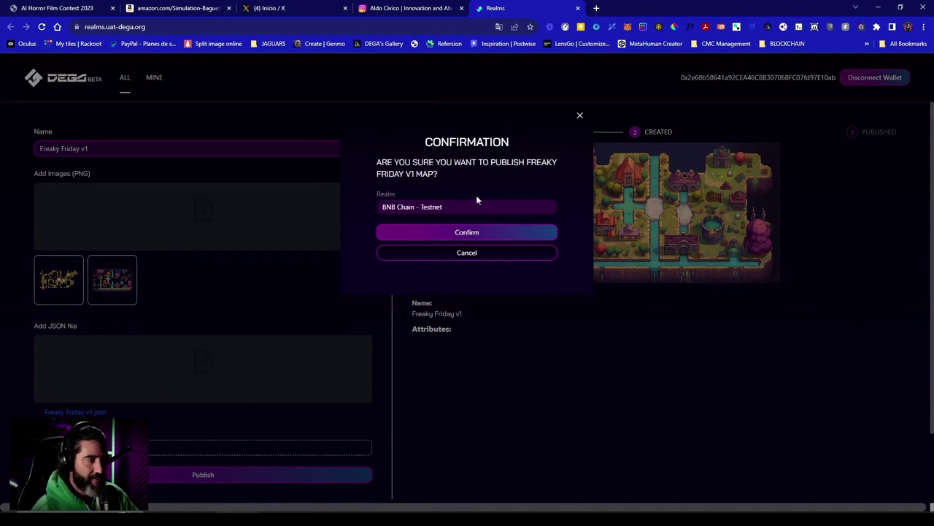
pyautogui.click(499, 234)
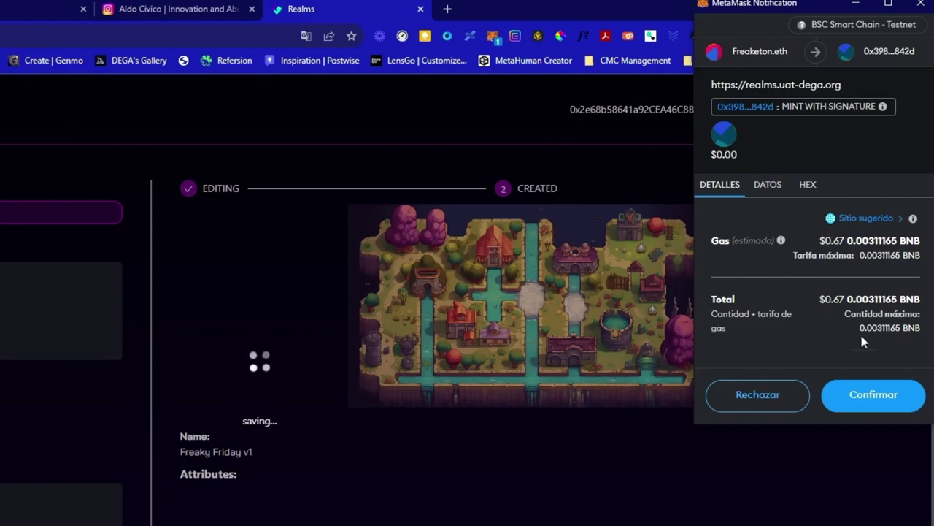
pyautogui.click(872, 392)
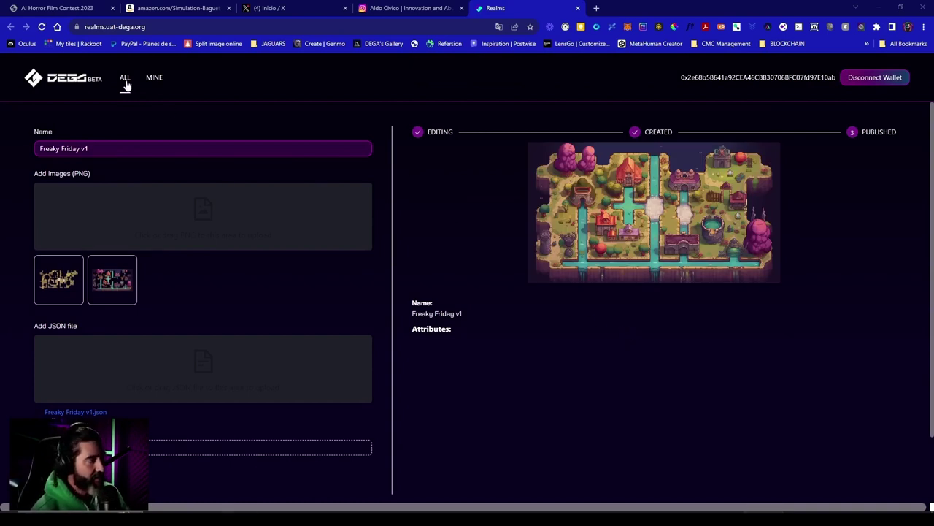
pyautogui.click(154, 77)
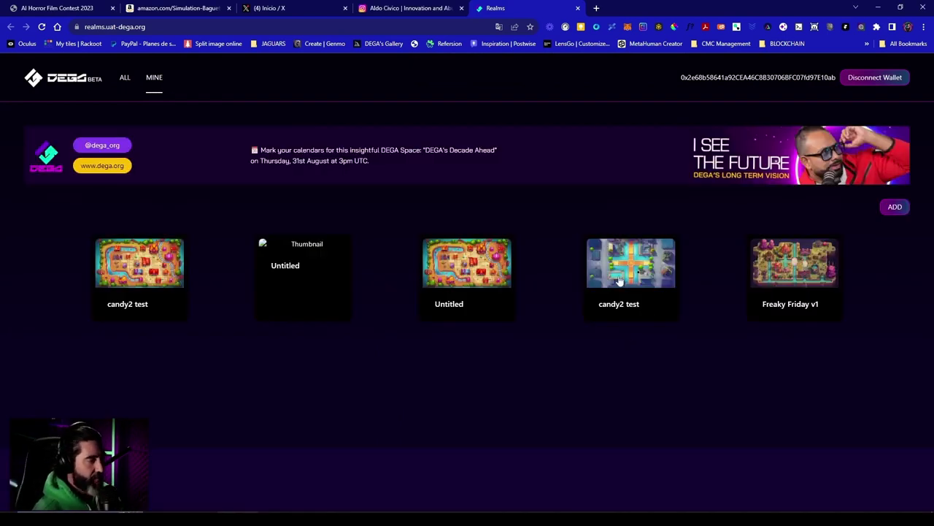